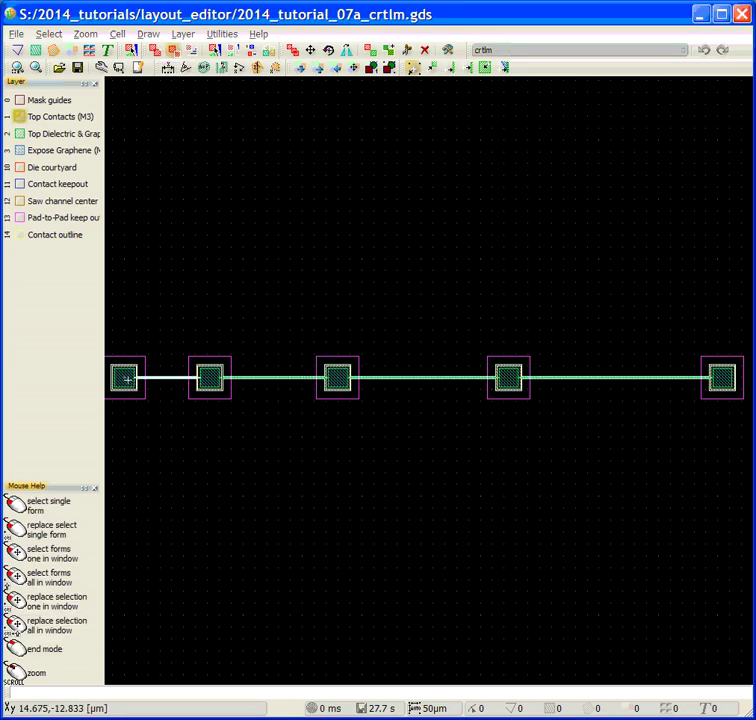
# - Select the horizontal graphene channel wire running between the five contact pads
pyautogui.click(124, 378)
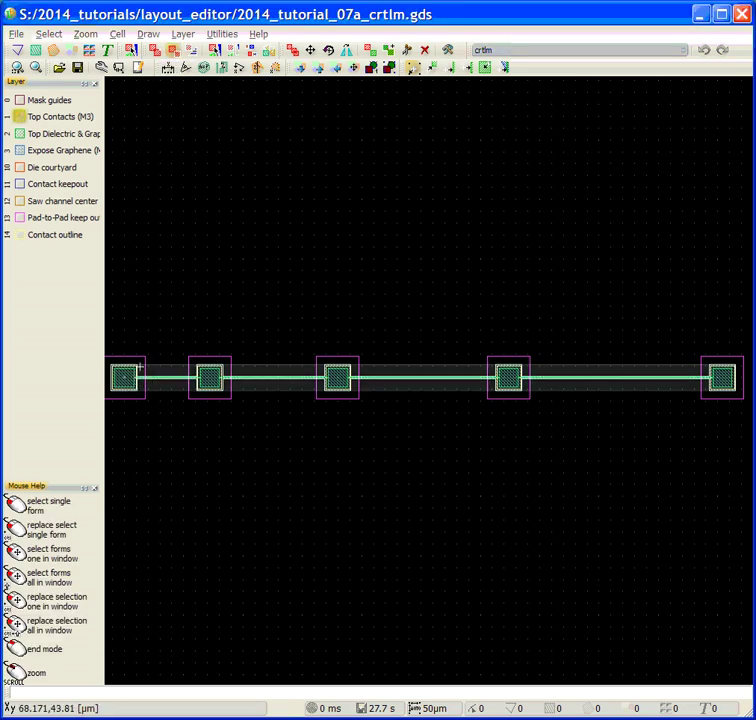
# - Zoom in on the leftmost contact pad and select the box around it
pyautogui.scroll(3, 140, 381)
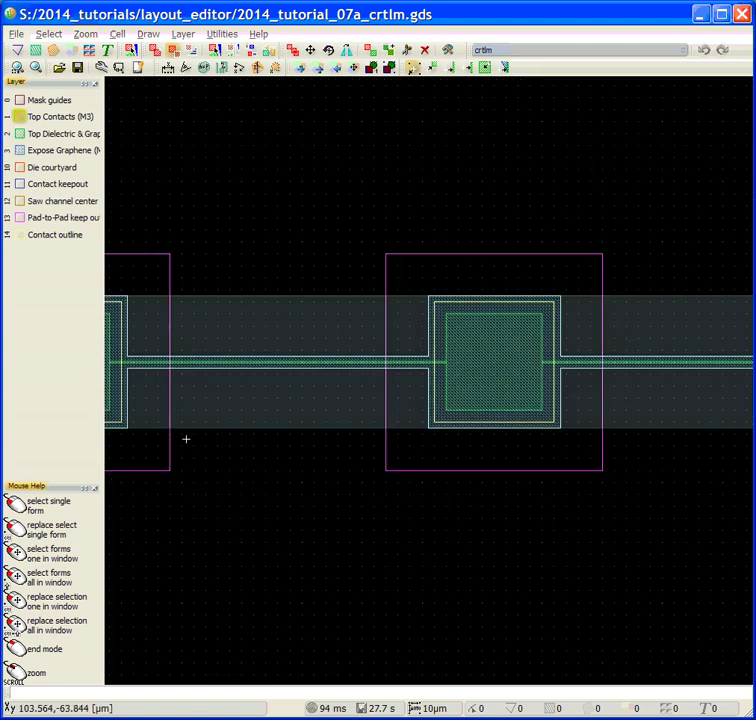
pyautogui.moveTo(214, 486); pyautogui.dragTo(439, 466, button='middle')
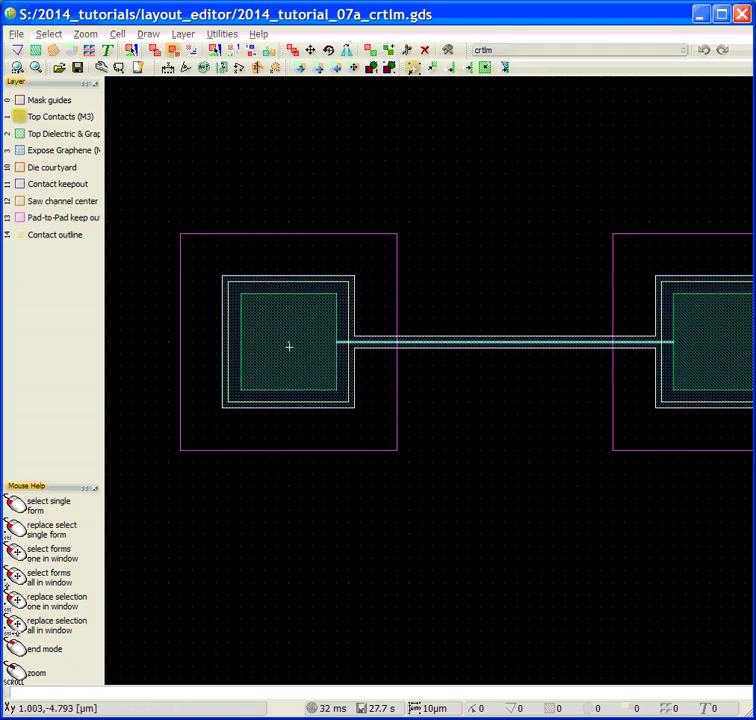
pyautogui.click(294, 375)
pyautogui.click(294, 375)
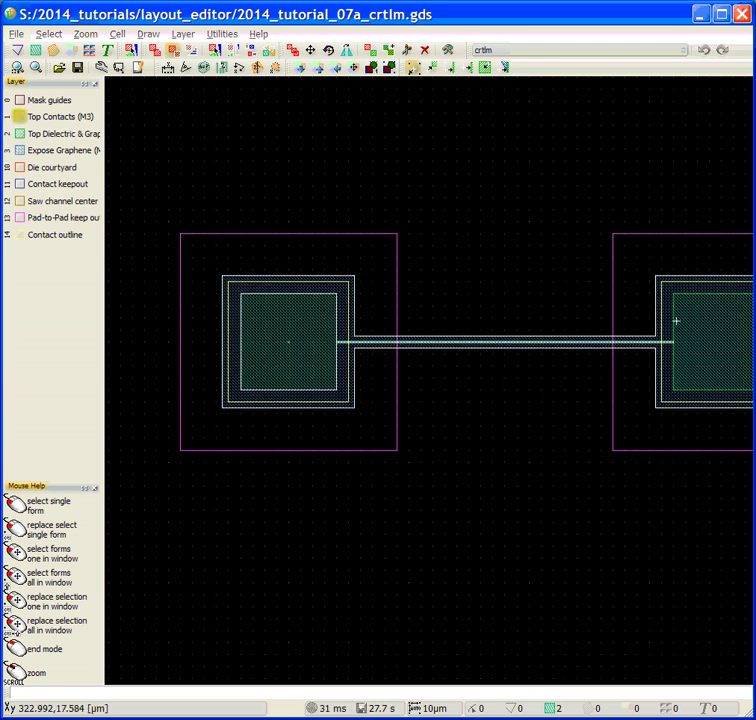
# - Pan along the channel checking each remaining pad, zoom out, and bring up the Utilities menu
pyautogui.moveTo(719, 356); pyautogui.dragTo(433, 364, button='middle')
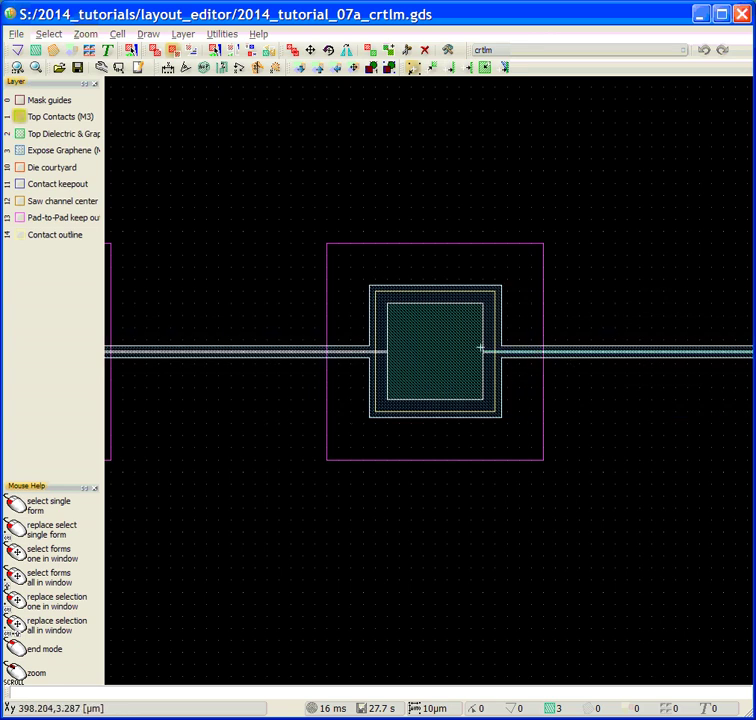
pyautogui.moveTo(710, 368); pyautogui.dragTo(223, 353, button='middle')
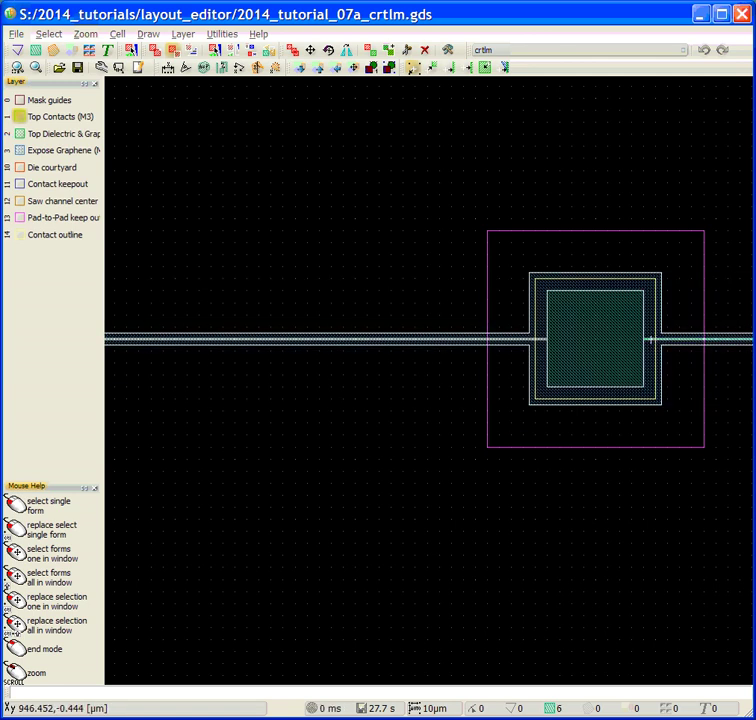
pyautogui.moveTo(651, 340); pyautogui.dragTo(78, 337, button='middle')
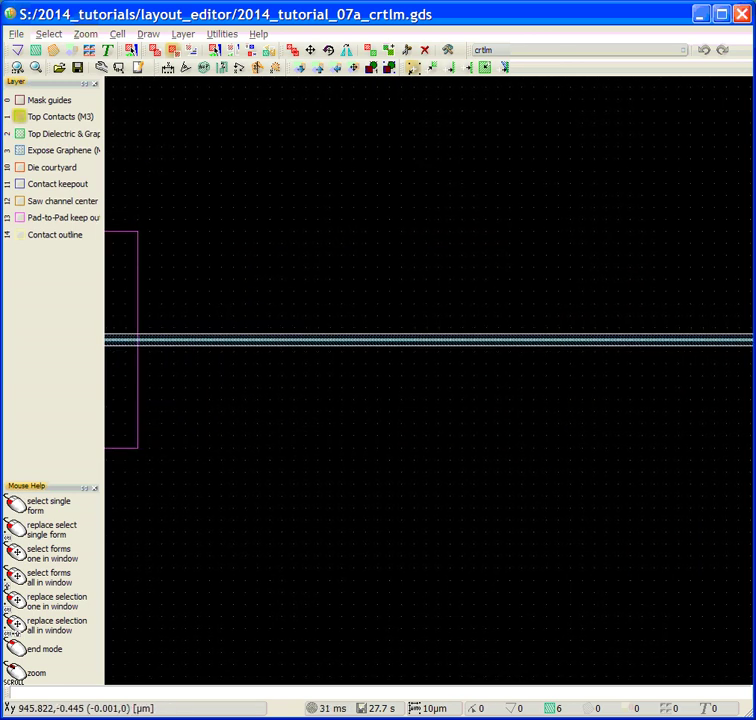
pyautogui.scroll(-2, 343, 410)
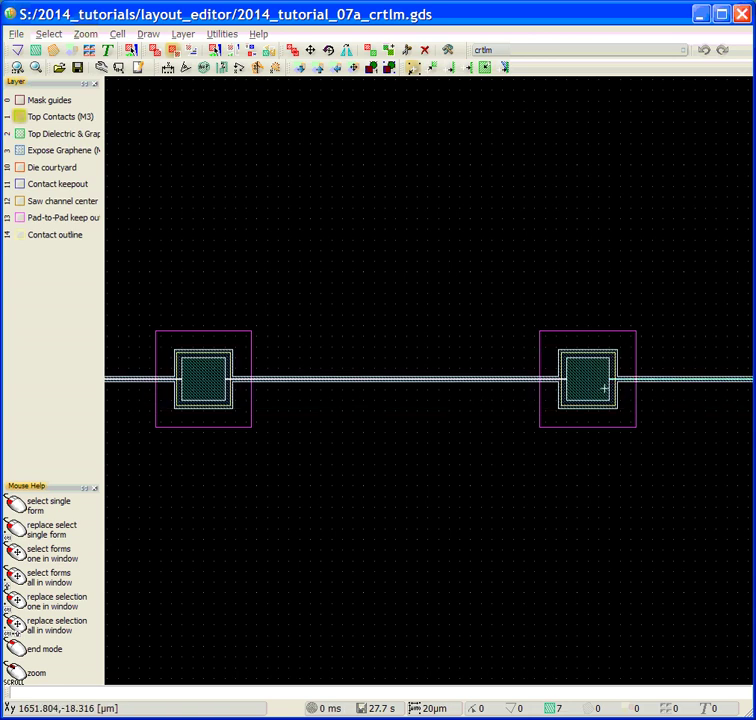
pyautogui.moveTo(604, 387); pyautogui.dragTo(384, 378, button='middle')
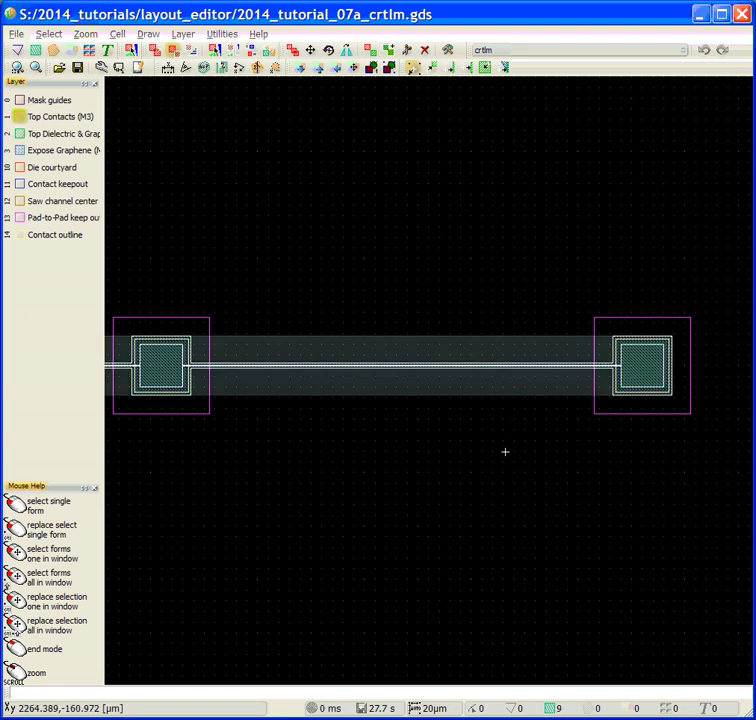
pyautogui.scroll(-2, 505, 452)
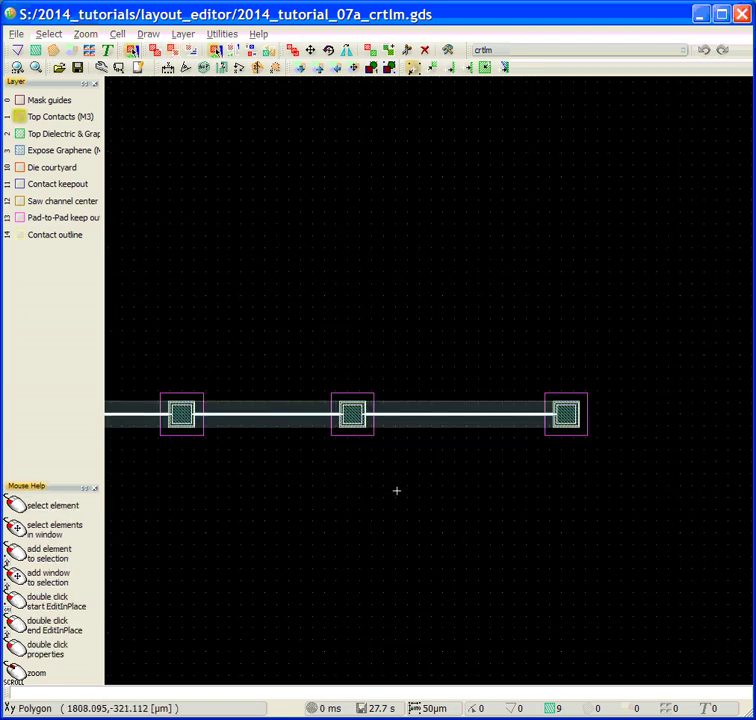
pyautogui.moveTo(395, 481); pyautogui.dragTo(555, 477, button='middle')
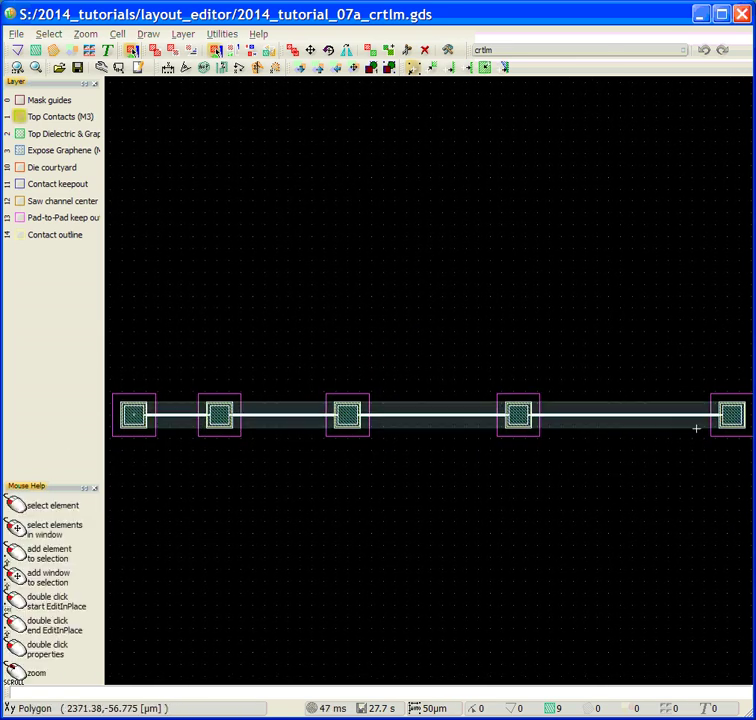
pyautogui.click(221, 36)
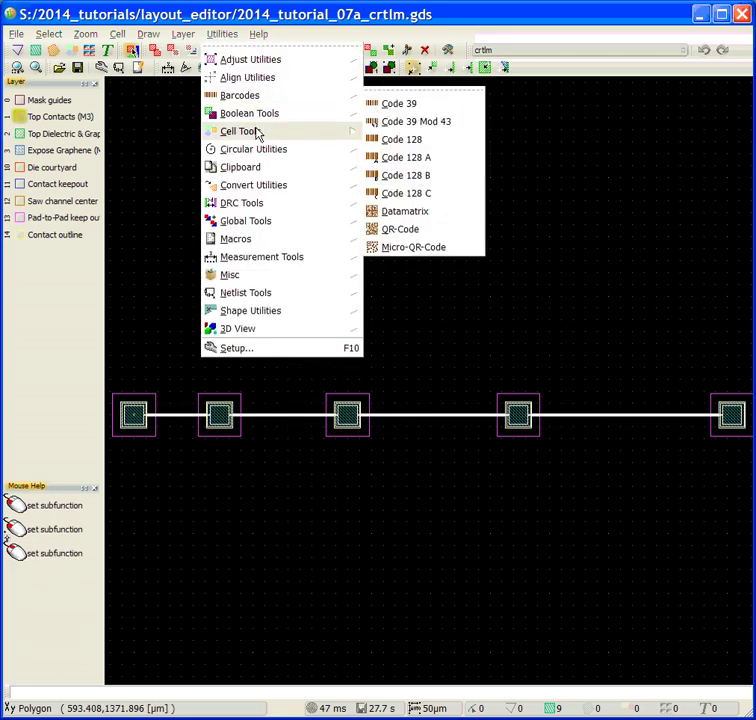
# - Set the current selection as boolean operand A, then select the channel line
pyautogui.moveTo(286, 118)
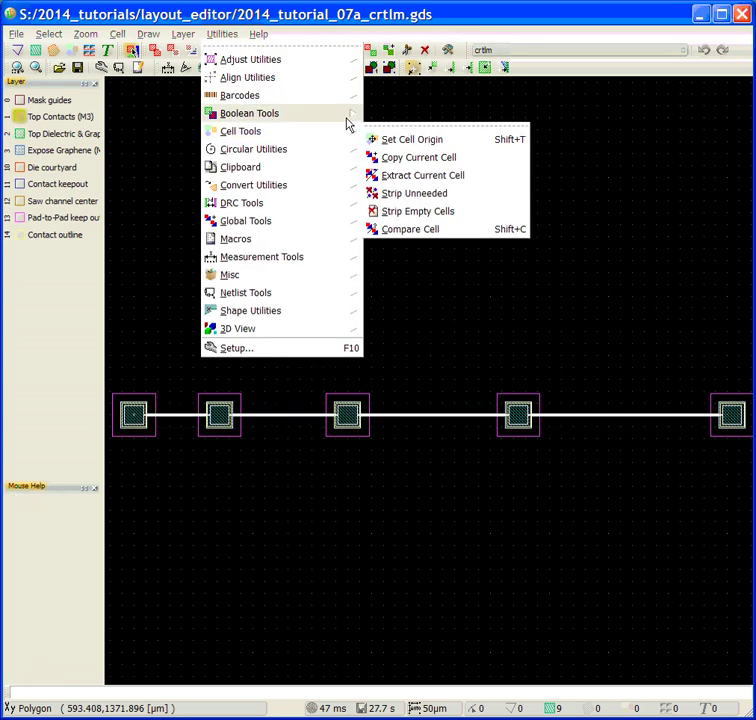
pyautogui.click(398, 124)
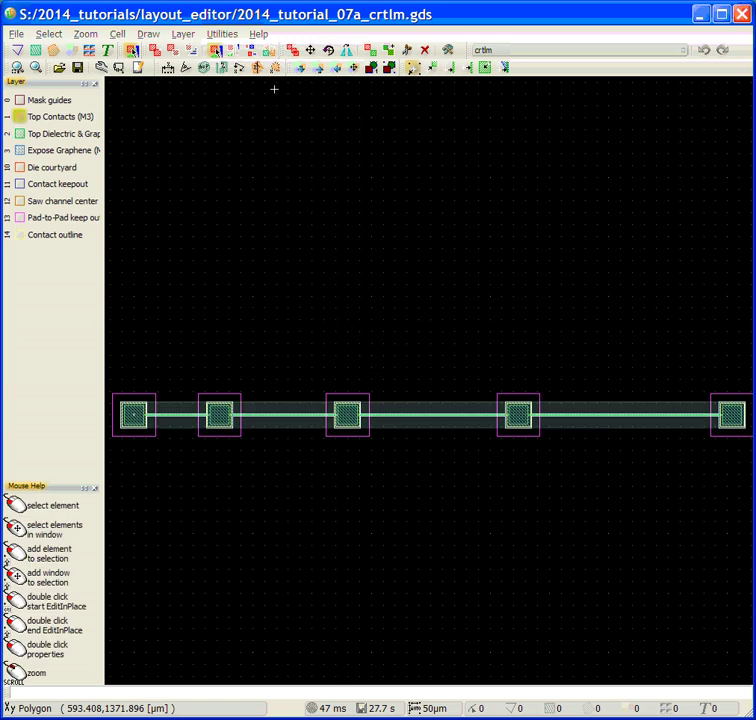
pyautogui.click(355, 434)
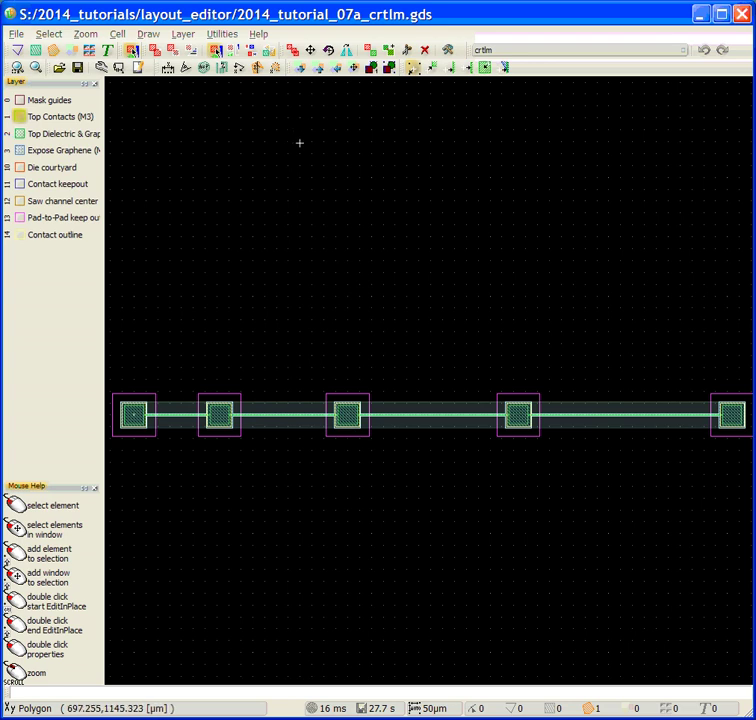
# - Set the channel line as operand B and apply A exor B, deleting A and B
pyautogui.click(222, 33)
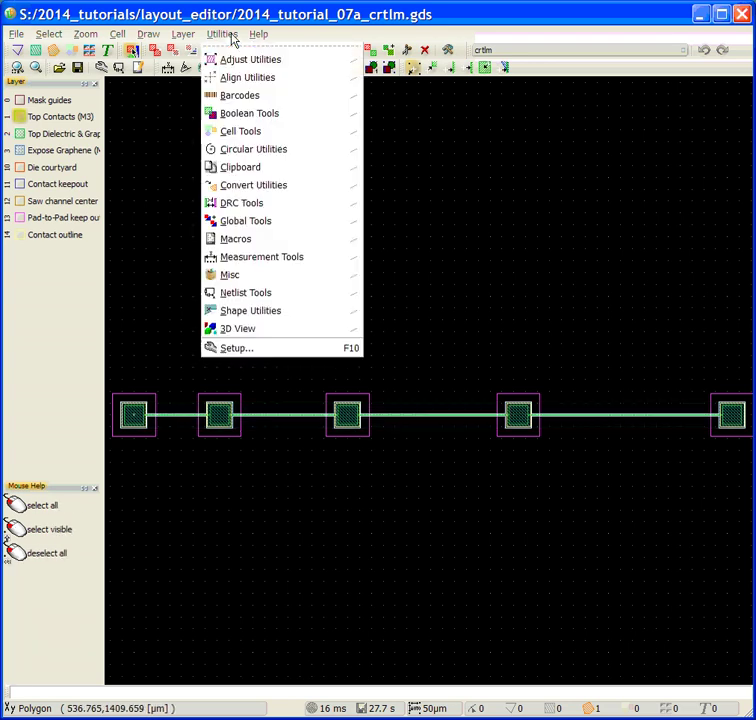
pyautogui.moveTo(294, 115)
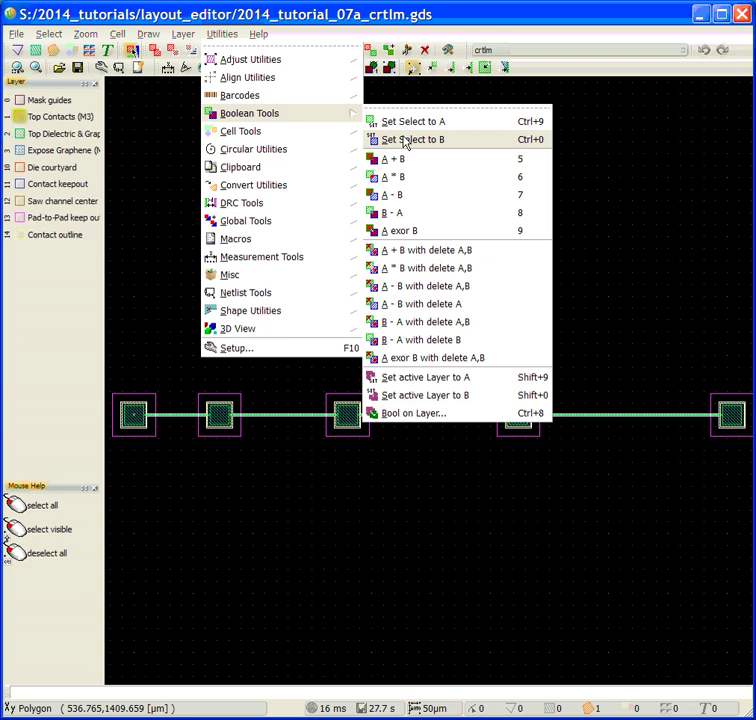
pyautogui.click(405, 141)
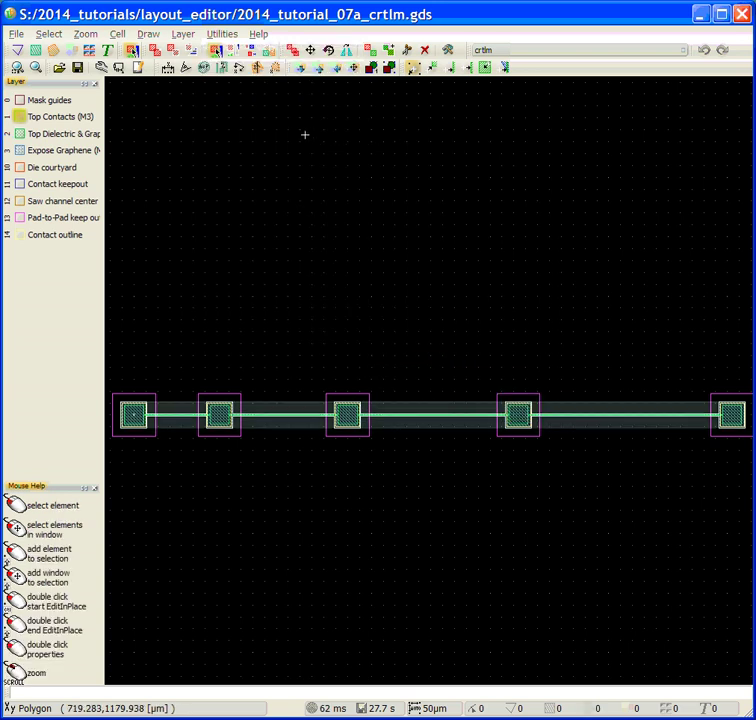
pyautogui.click(222, 33)
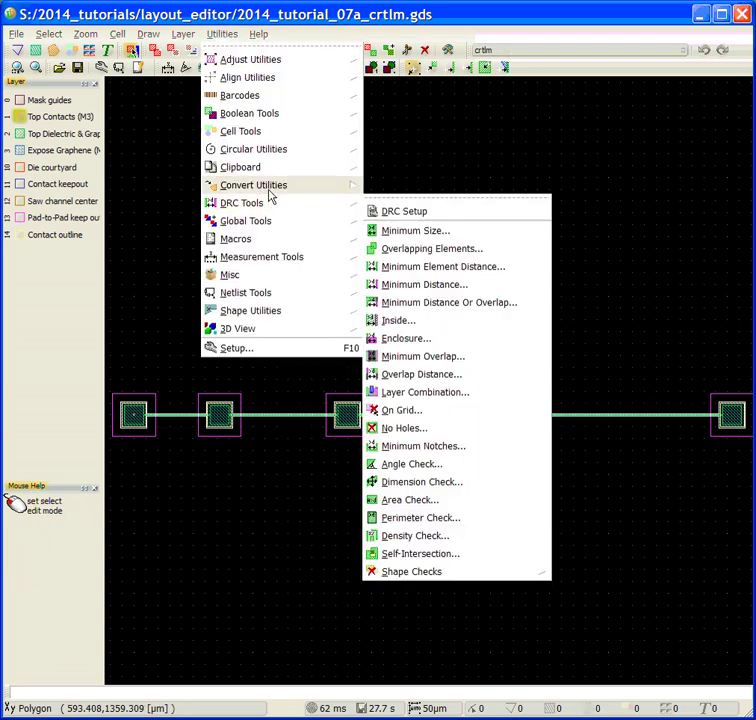
pyautogui.moveTo(300, 131)
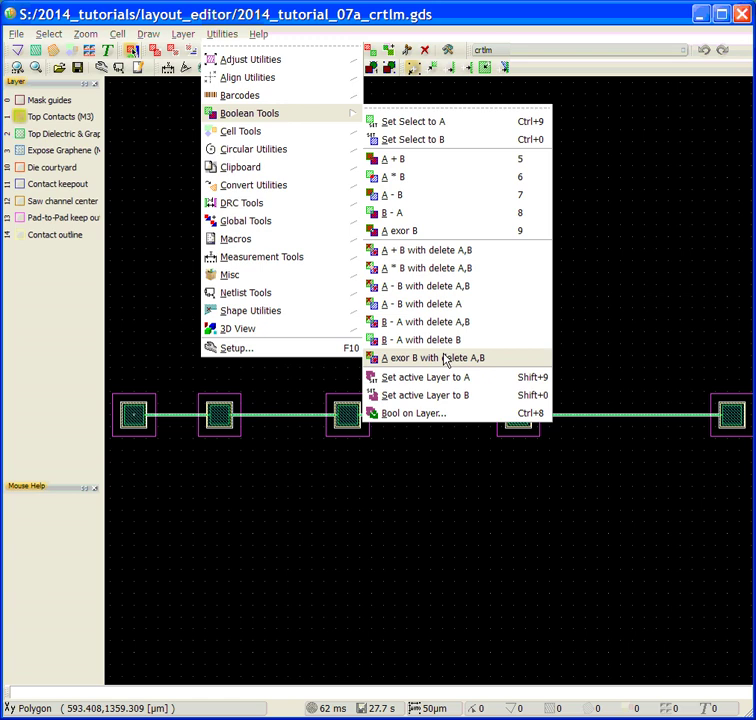
pyautogui.click(446, 360)
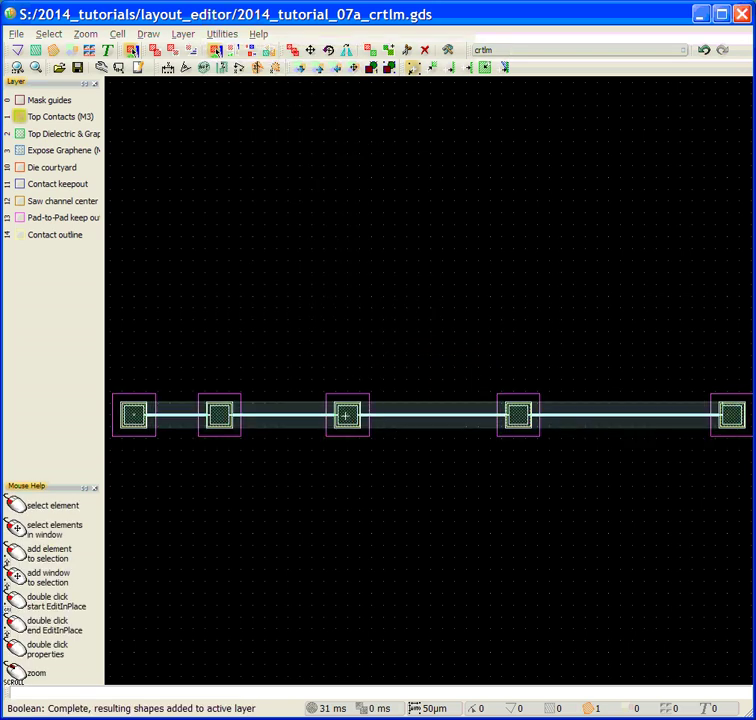
# - Zoom into a contact, clear the shape selection, and switch to whole-cell selection mode
pyautogui.scroll(5, 345, 414)
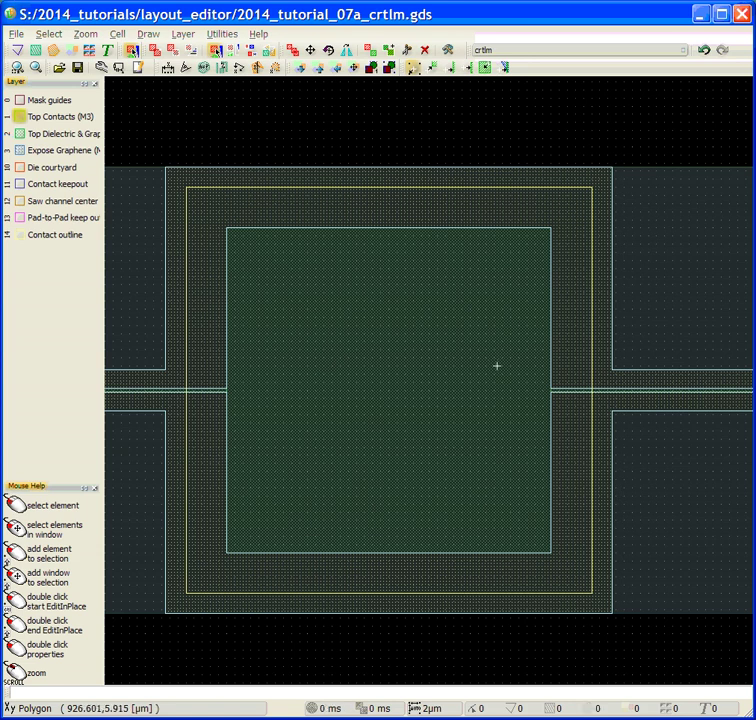
pyautogui.click(184, 54)
pyautogui.click(190, 52)
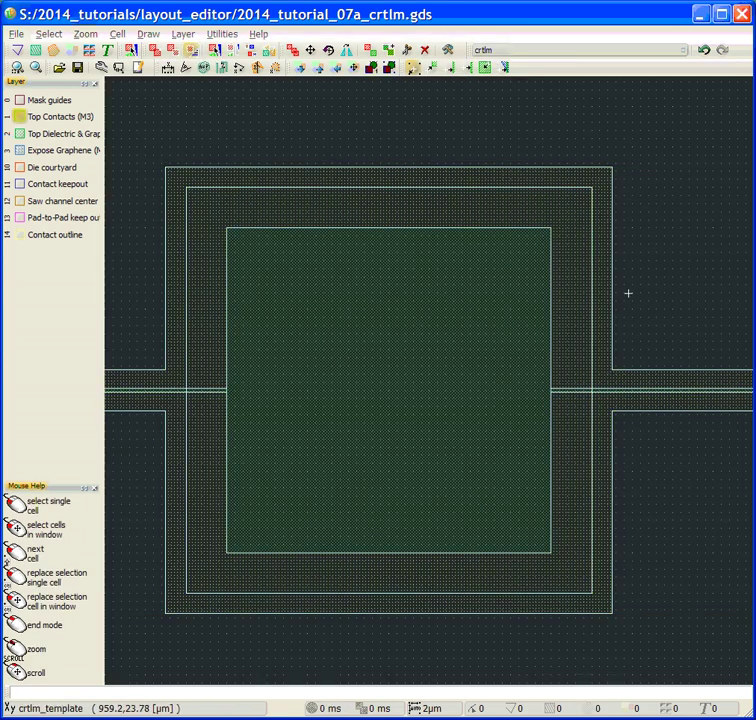
pyautogui.scroll(-3, 628, 294)
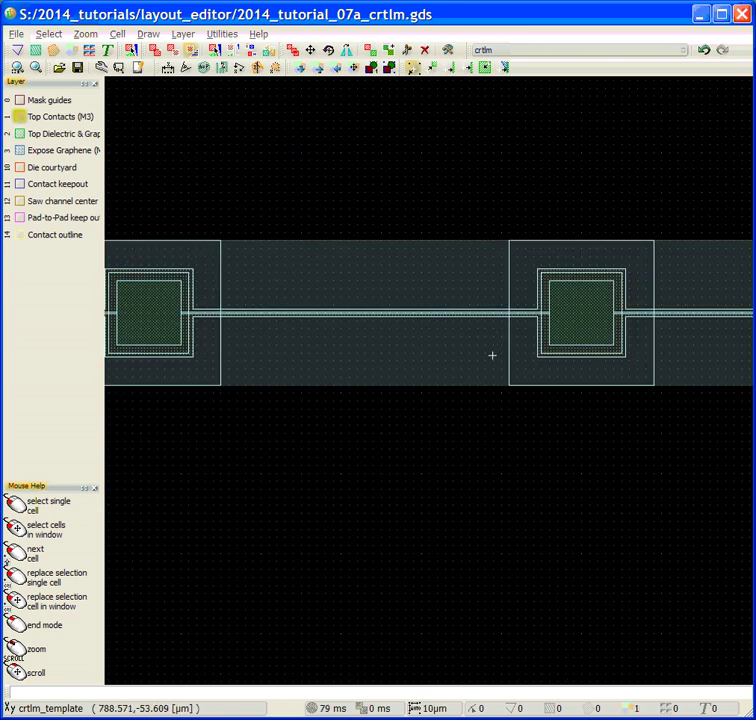
# - Delete the selected template cell through the context menu, then select every remaining shape
pyautogui.rightClick(672, 460)
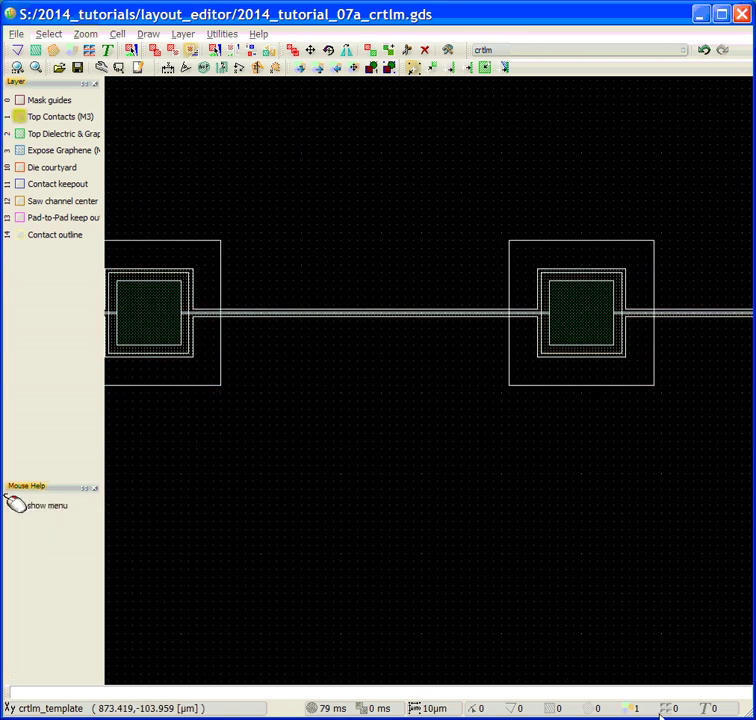
pyautogui.rightClick(472, 357)
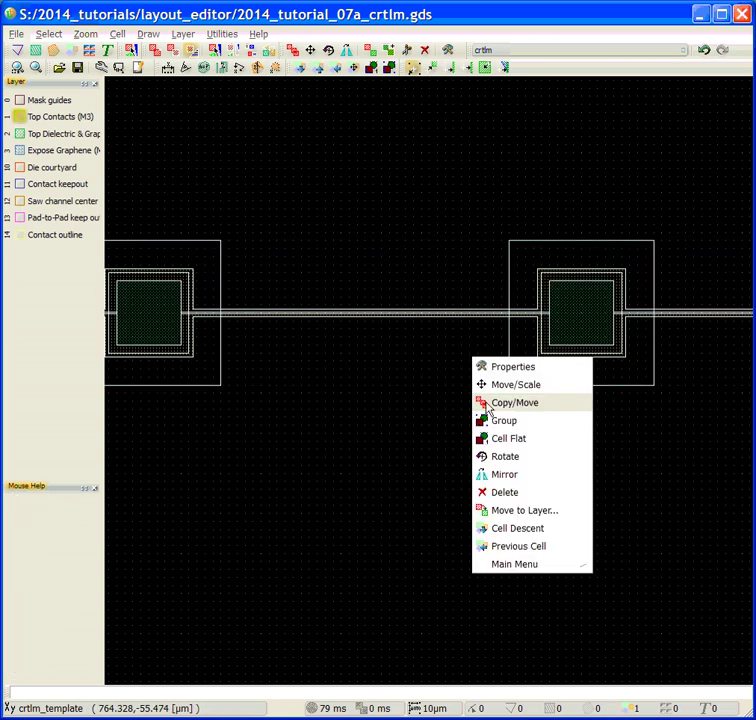
pyautogui.click(504, 492)
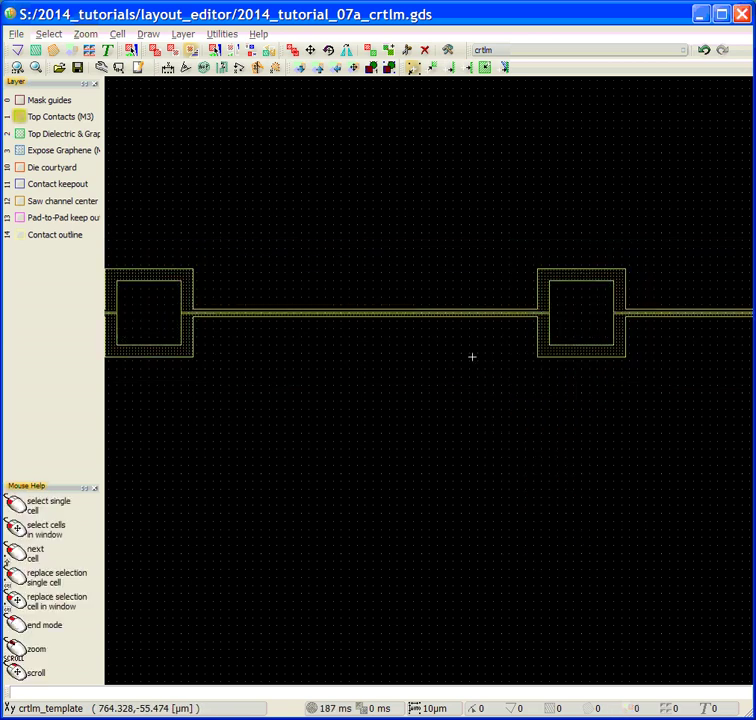
pyautogui.click(170, 58)
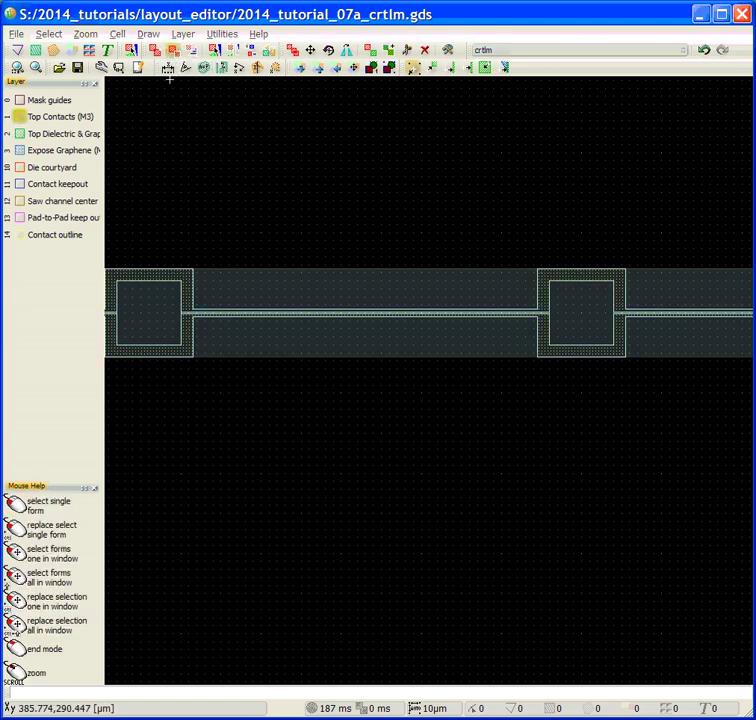
# - Move the selected pad and channel shapes to the Top Dielectric & Graphene layer, then zoom out
pyautogui.rightClick(170, 349)
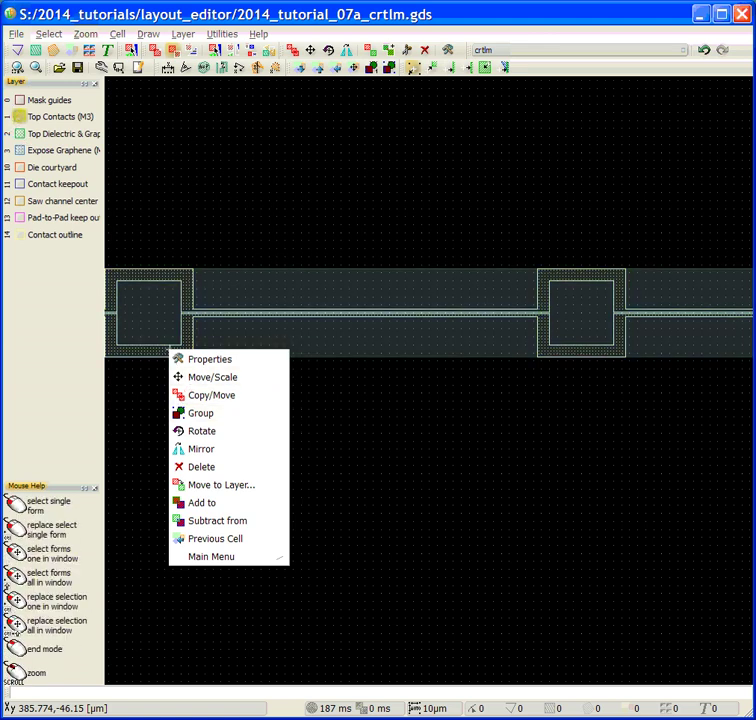
pyautogui.click(218, 265)
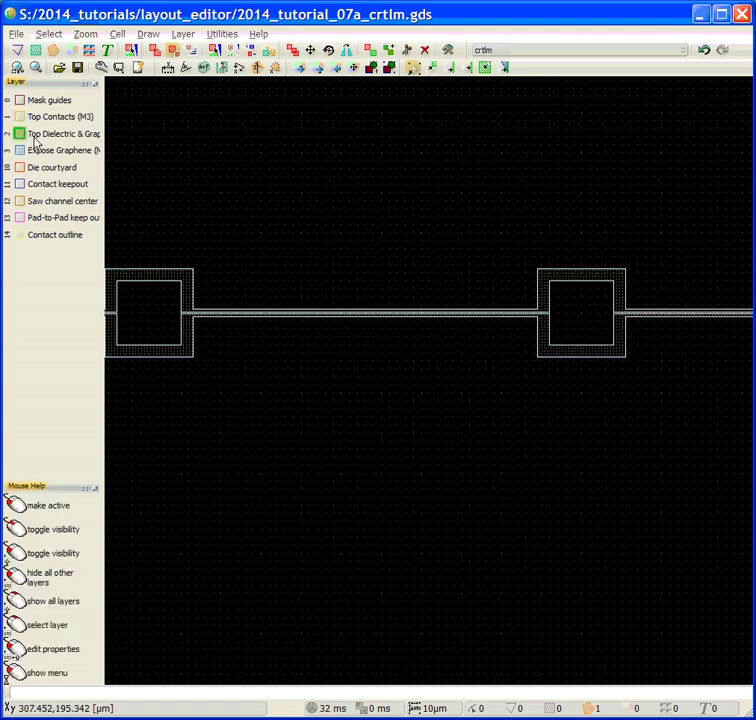
pyautogui.rightClick(185, 304)
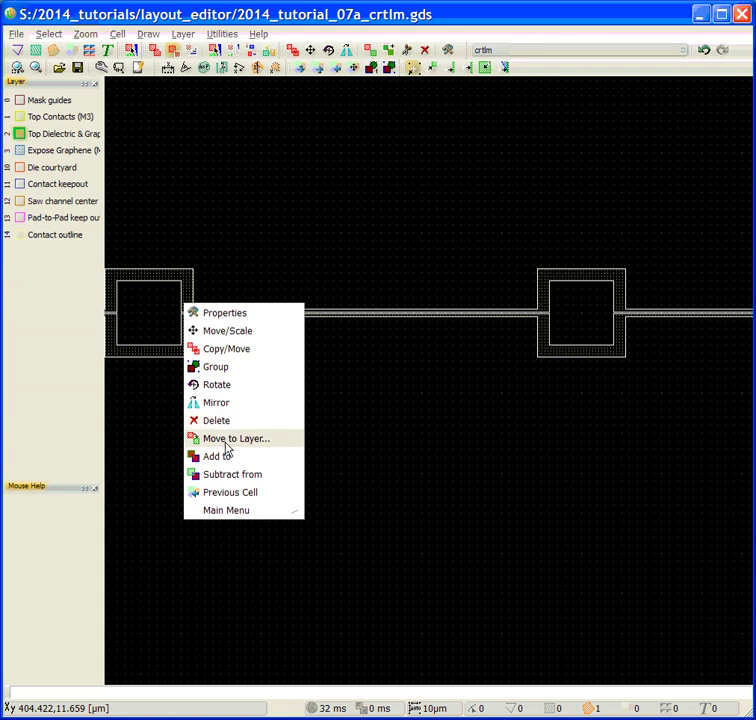
pyautogui.click(250, 403)
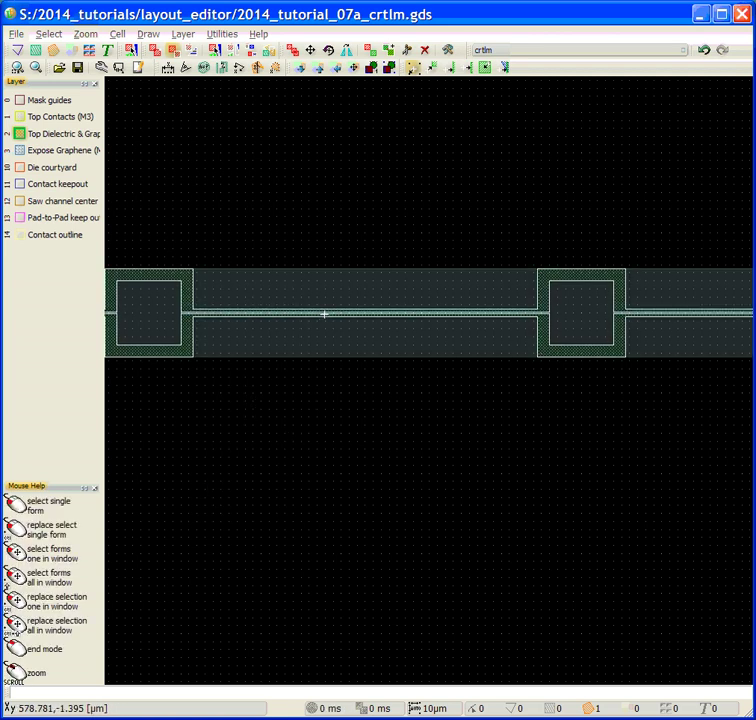
pyautogui.scroll(-3, 324, 314)
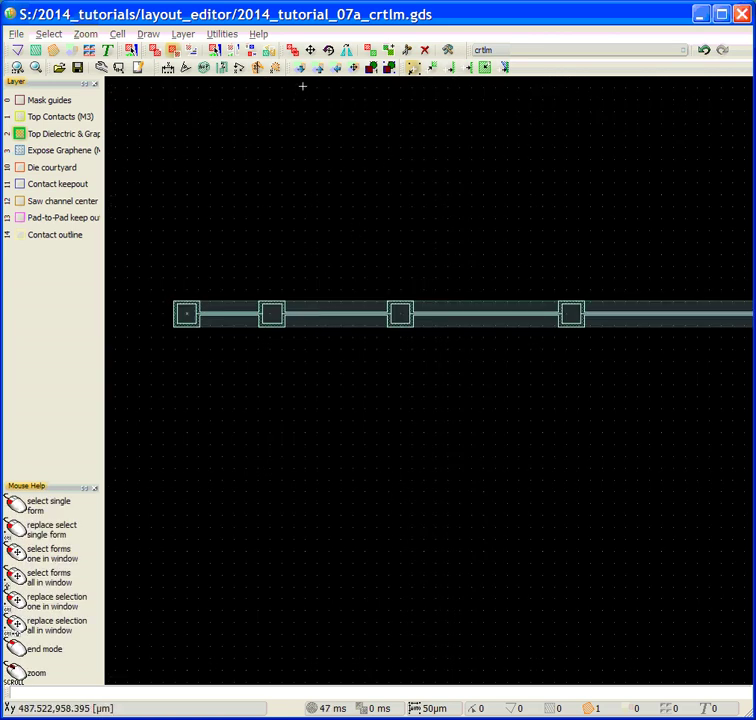
# - Start Draw > Cell and choose the 'contact' cell in the Place Cell dialog
pyautogui.click(117, 34)
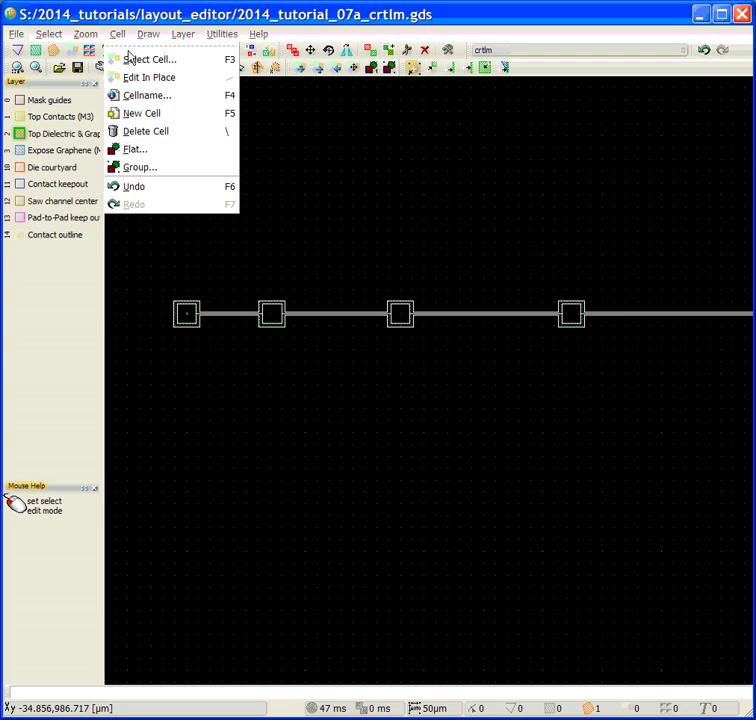
pyautogui.moveTo(142, 37)
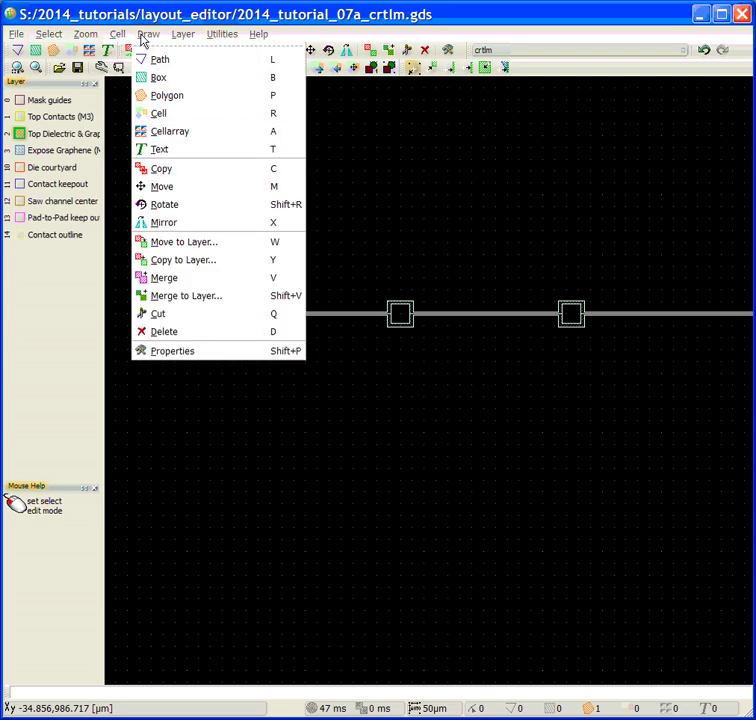
pyautogui.click(169, 121)
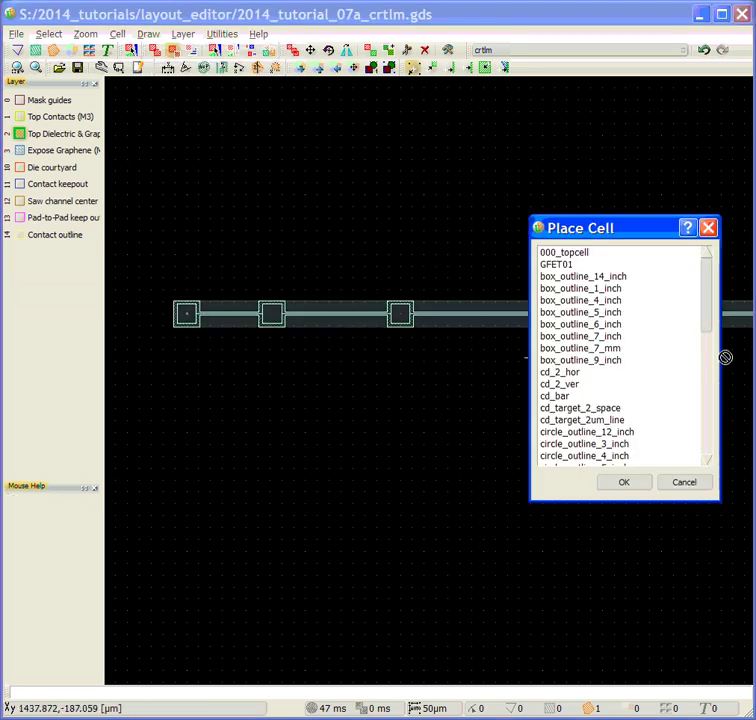
pyautogui.moveTo(705, 324); pyautogui.dragTo(707, 388)
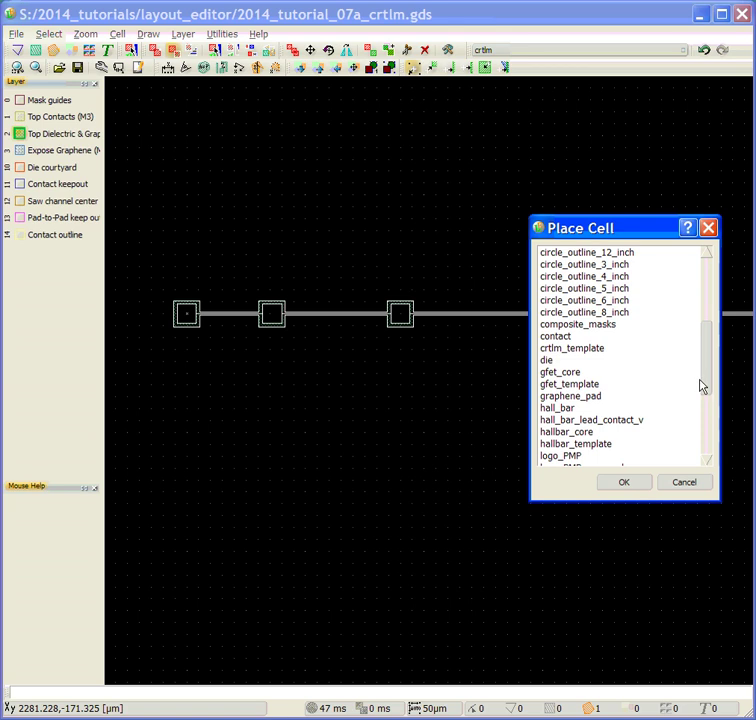
pyautogui.click(558, 338)
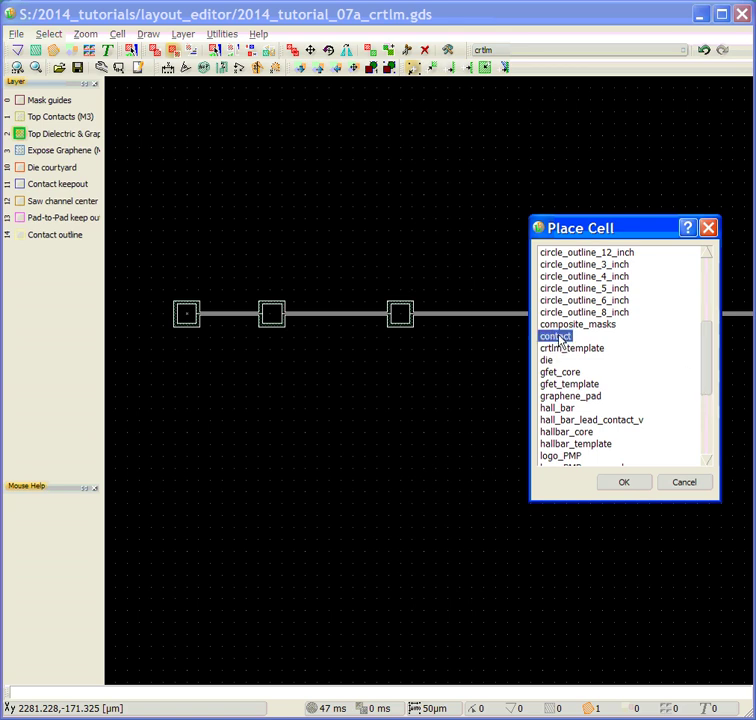
pyautogui.click(612, 487)
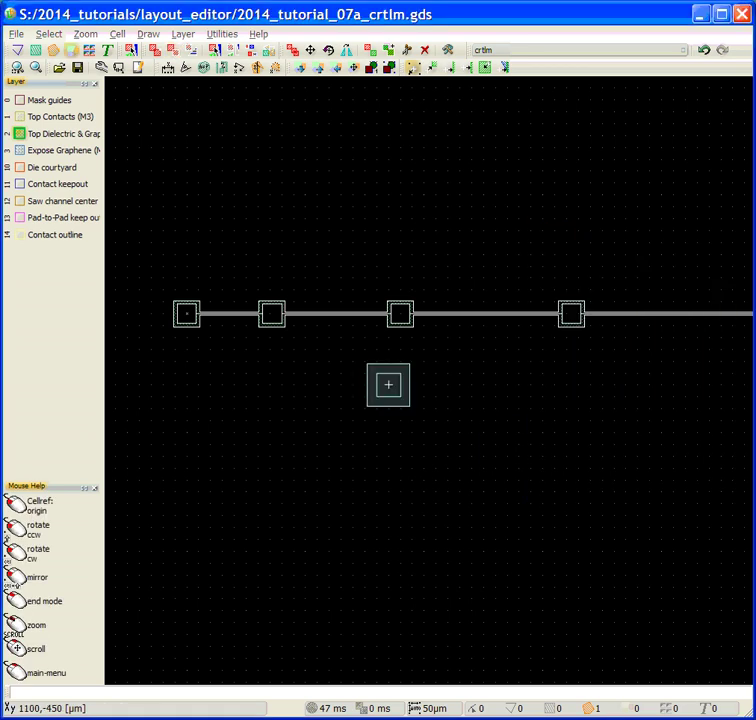
# - Place the contact cell on each of the four pads along the channel
pyautogui.click(187, 314)
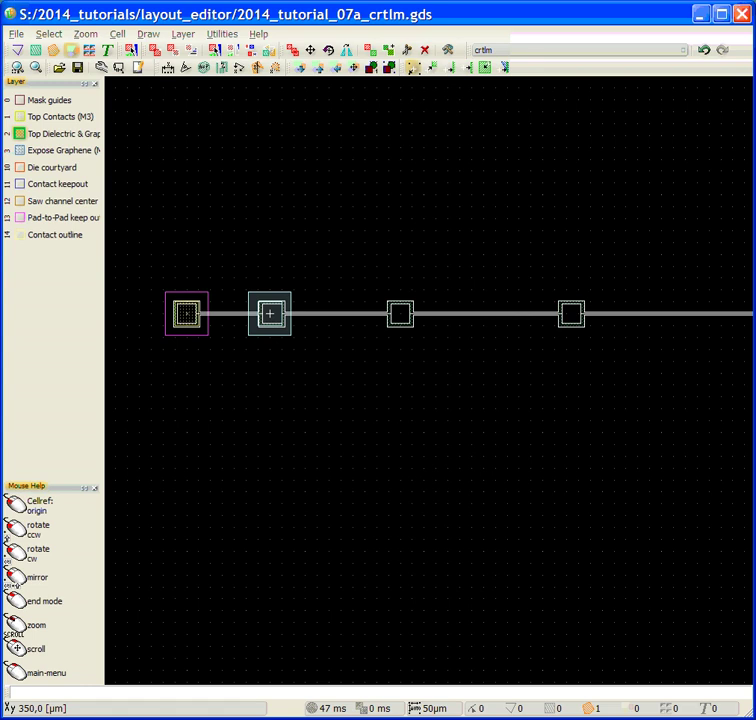
pyautogui.scroll(1, 269, 314)
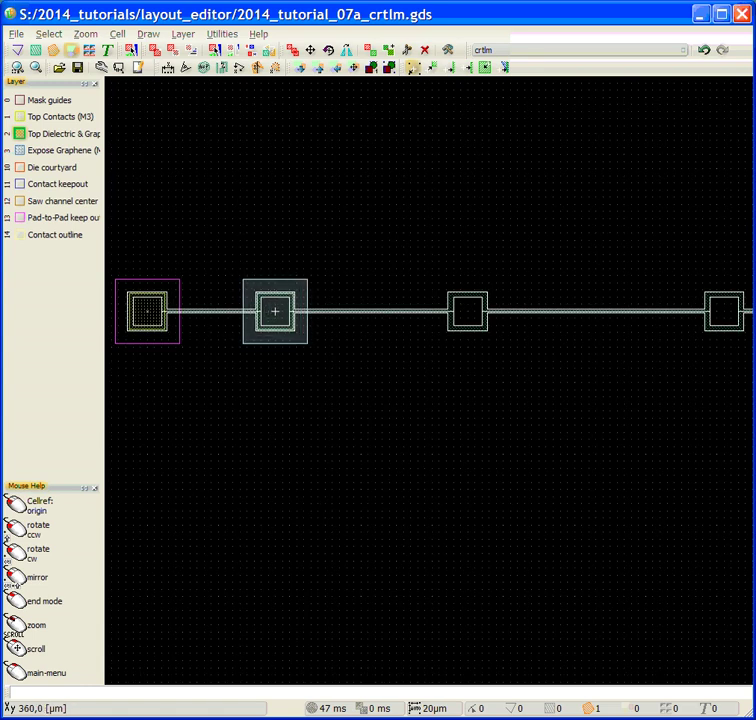
pyautogui.click(275, 311)
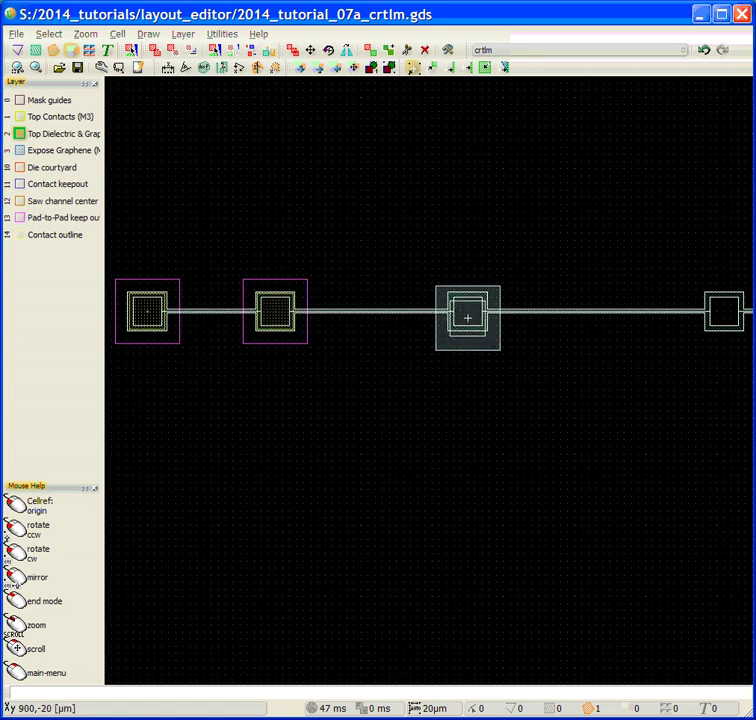
pyautogui.click(468, 311)
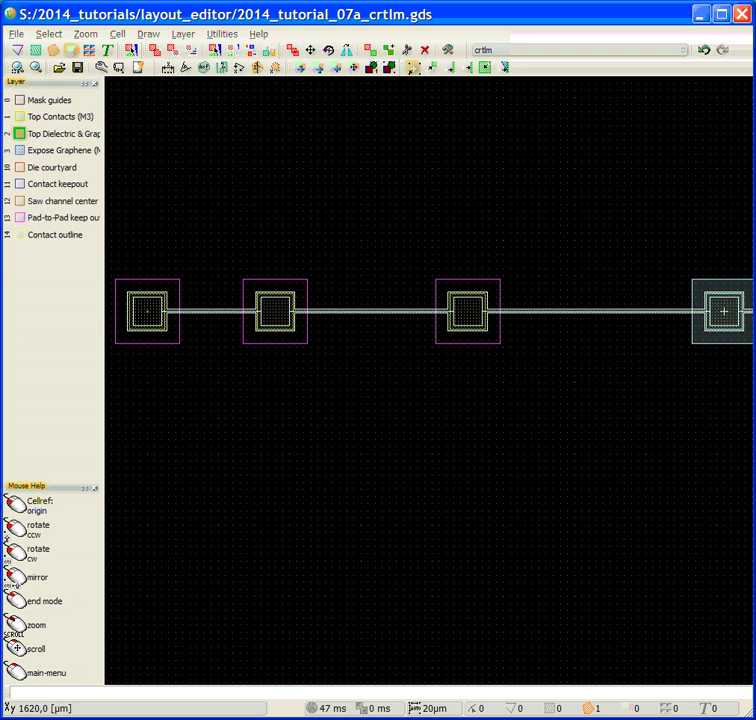
pyautogui.moveTo(723, 311); pyautogui.dragTo(500, 309, button='middle')
pyautogui.click(500, 309)
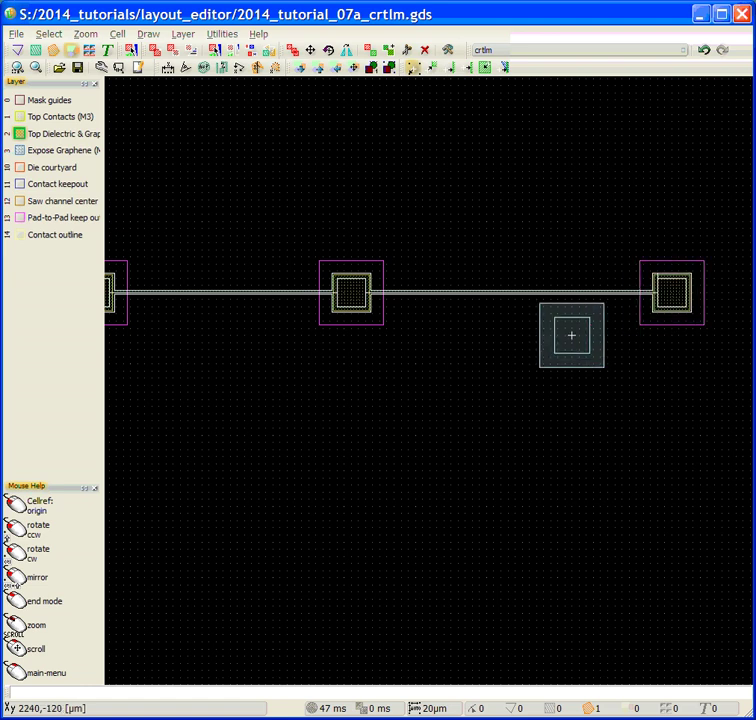
# - Stop placing contact cells and make Expose Graphene the visible, active drawing layer
pyautogui.press('Escape')
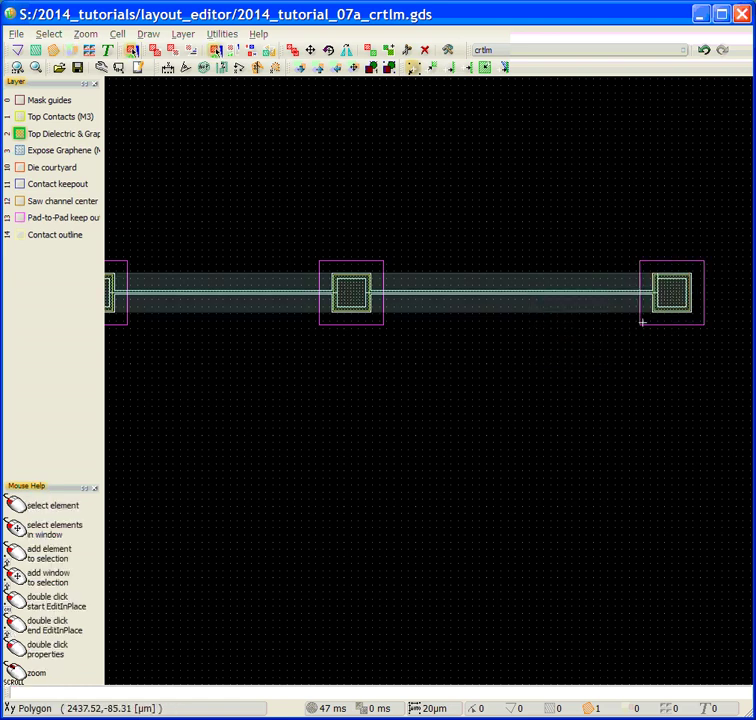
pyautogui.scroll(1, 641, 322)
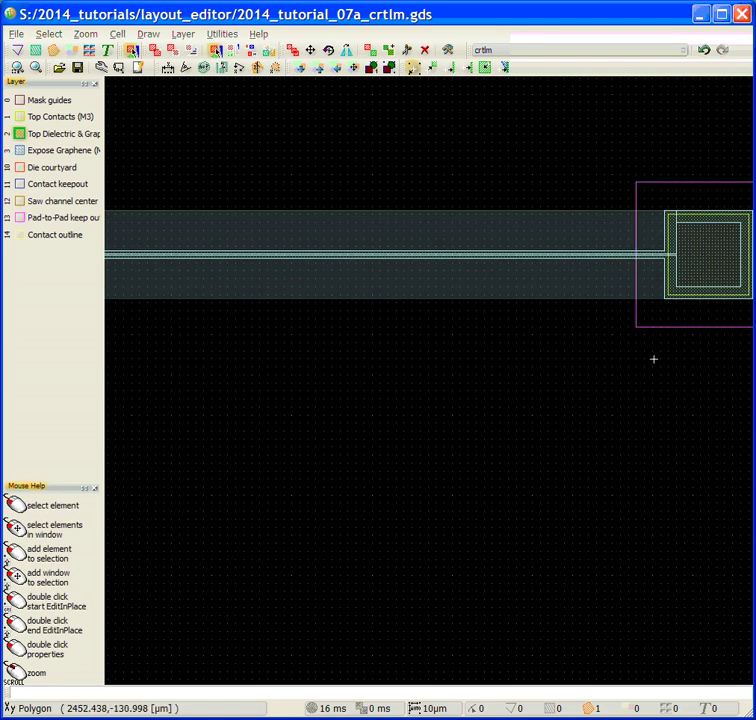
pyautogui.moveTo(654, 358); pyautogui.dragTo(464, 407, button='middle')
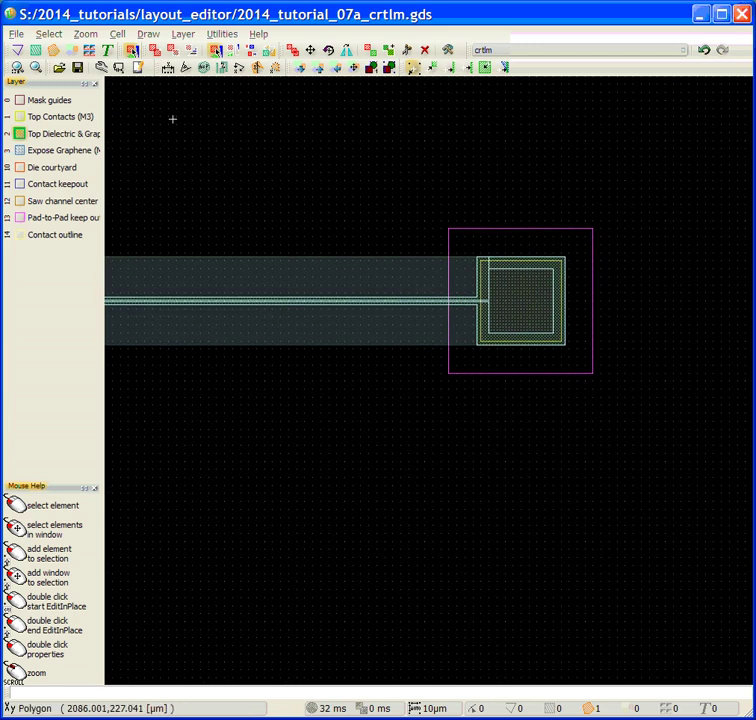
pyautogui.click(50, 155)
pyautogui.click(21, 152)
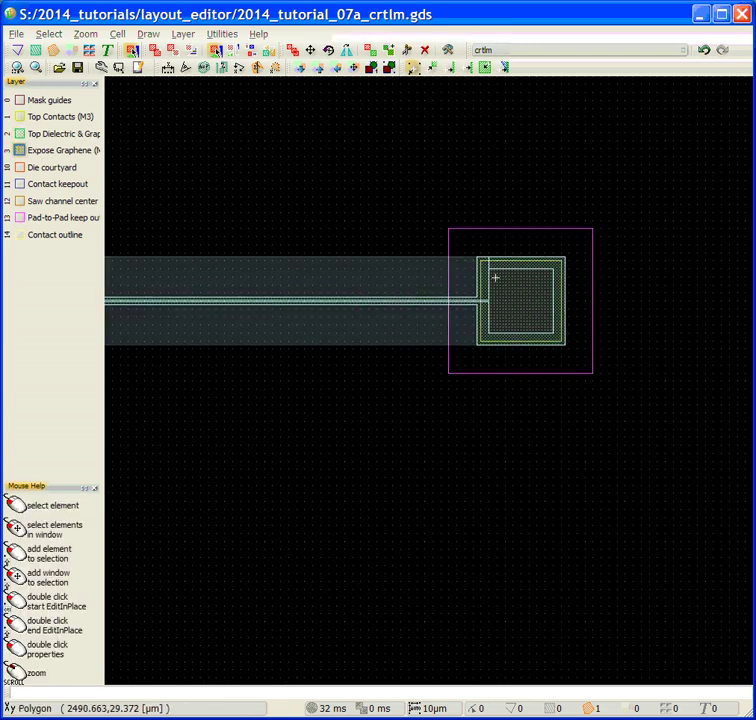
pyautogui.scroll(1, 488, 265)
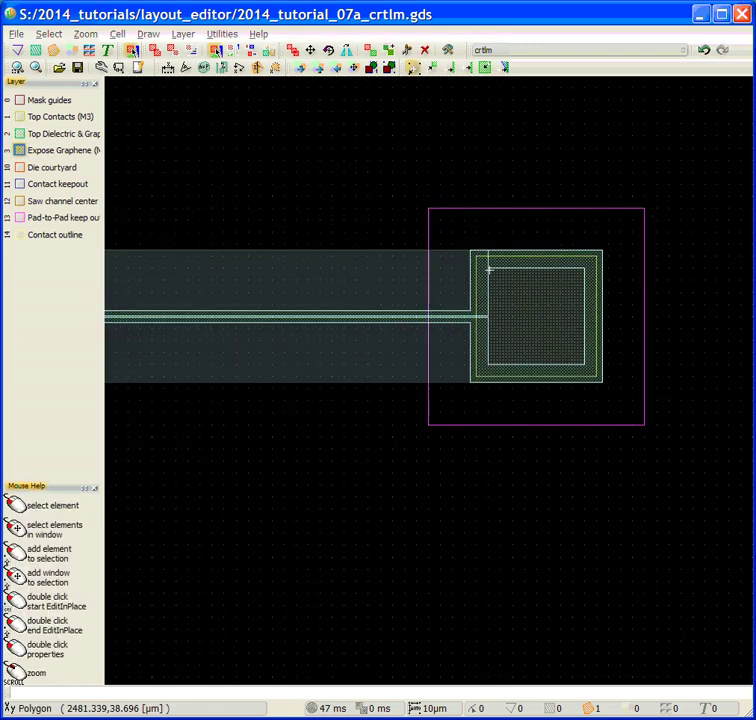
pyautogui.scroll(2, 488, 265)
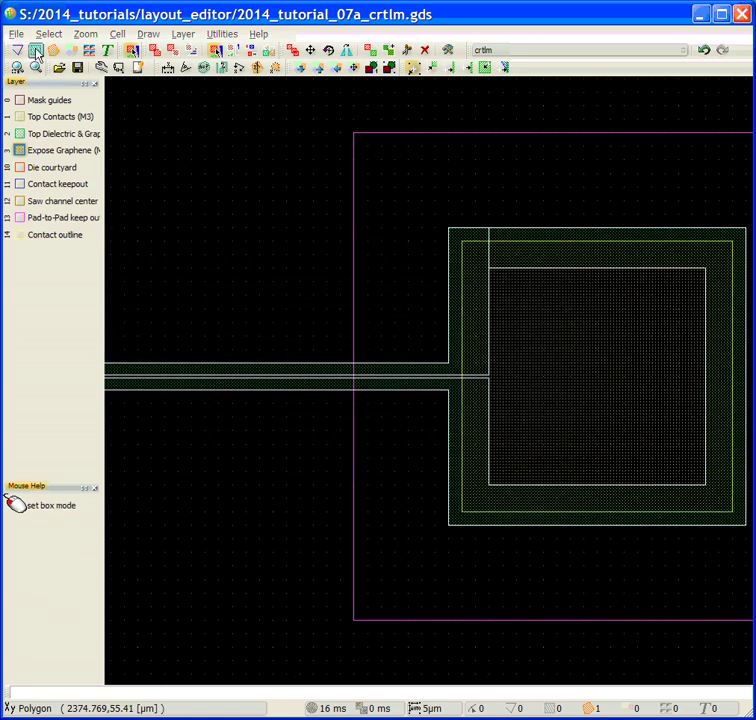
# - Draw 80 µm Expose Graphene boxes over the last pad and its neighbour
pyautogui.click(35, 50)
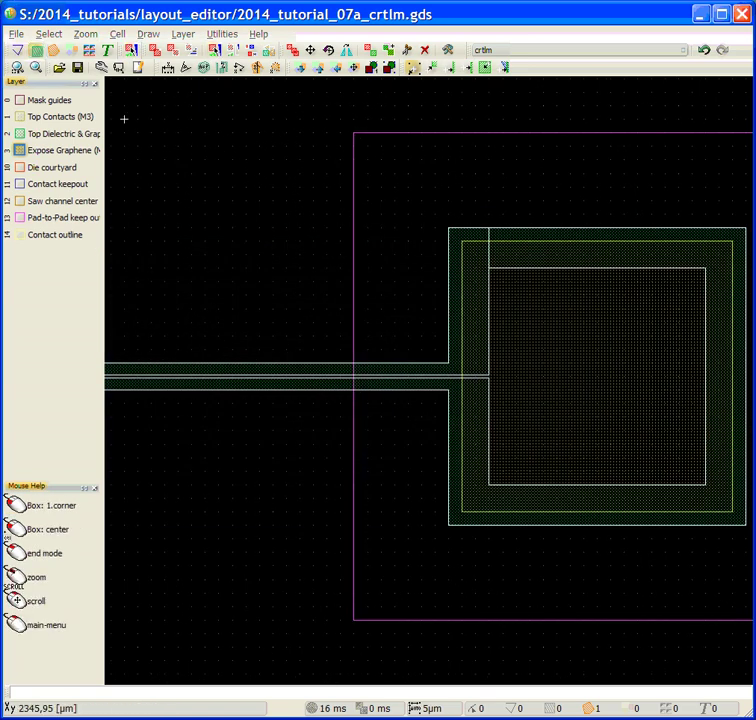
pyautogui.click(487, 485)
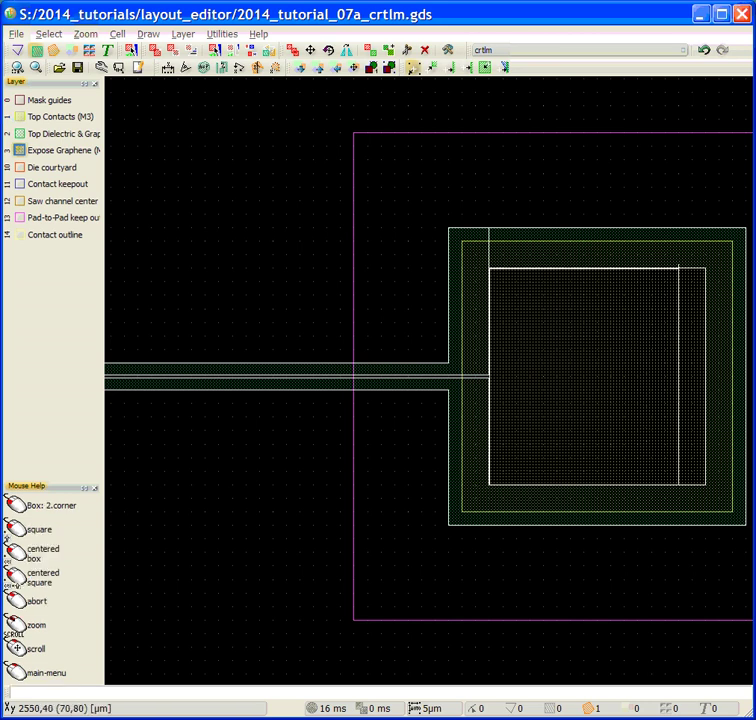
pyautogui.click(706, 267)
pyautogui.scroll(-3, 476, 322)
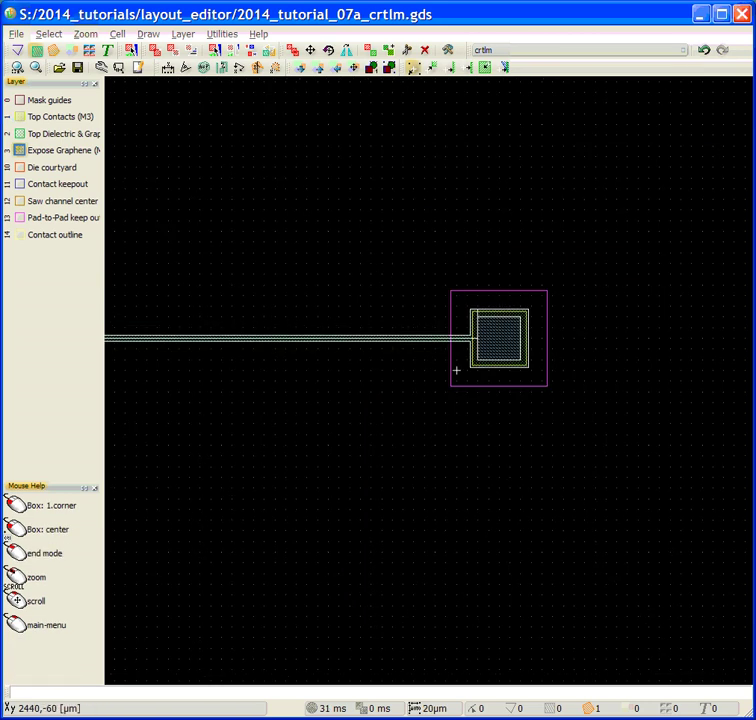
pyautogui.moveTo(317, 402); pyautogui.dragTo(303, 444, button='middle')
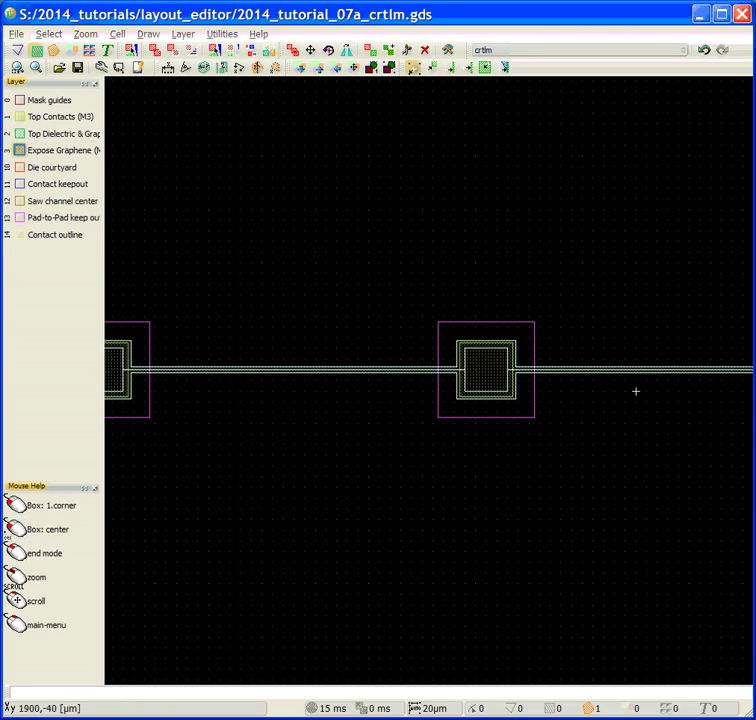
pyautogui.click(467, 347)
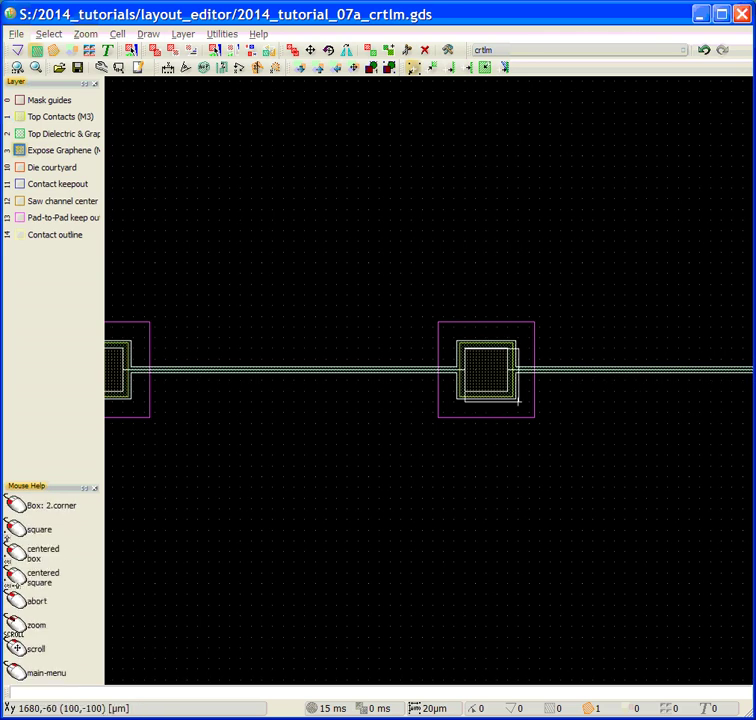
pyautogui.click(509, 389)
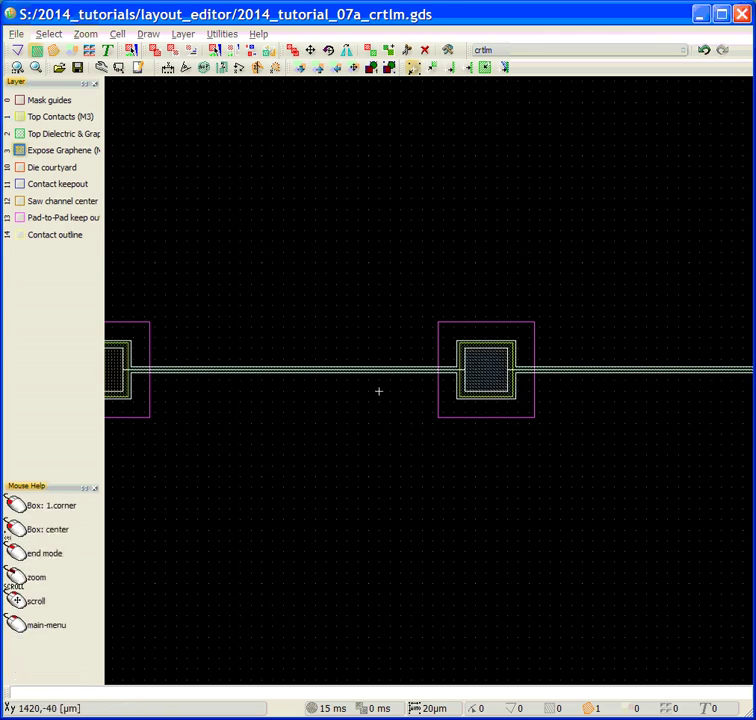
# - Draw 80 µm exposure boxes over the remaining three pads, ending with the left pad
pyautogui.moveTo(282, 402); pyautogui.dragTo(627, 435, button='middle')
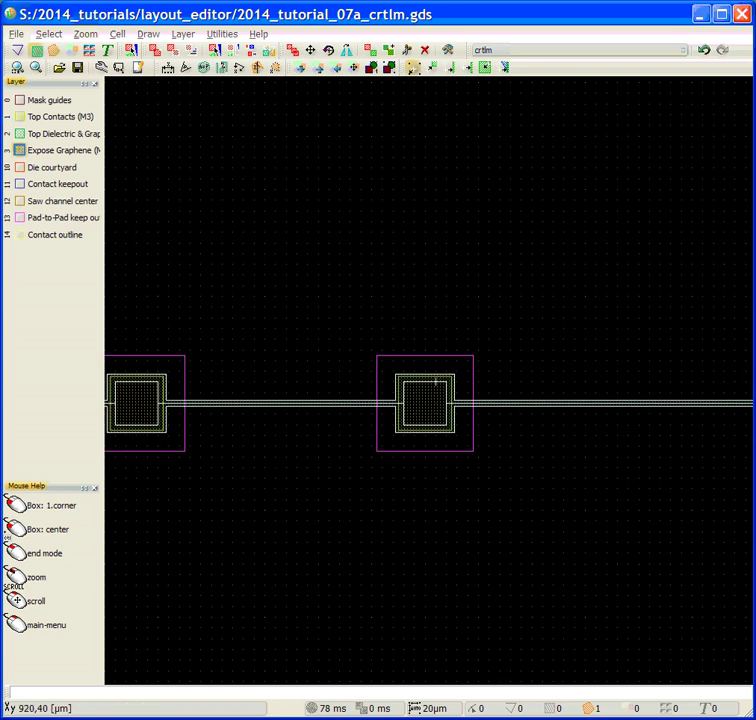
pyautogui.click(405, 382)
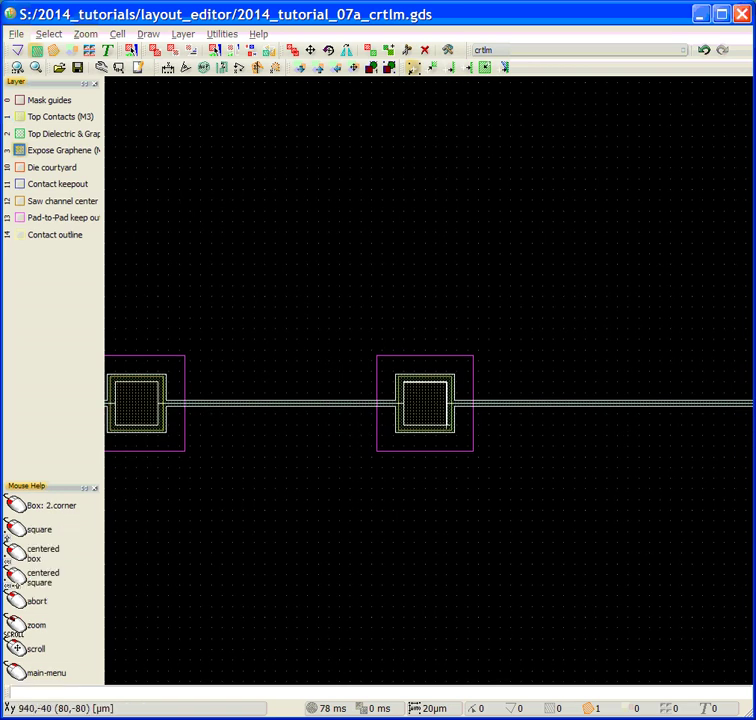
pyautogui.click(447, 424)
pyautogui.moveTo(234, 444); pyautogui.dragTo(476, 440, button='middle')
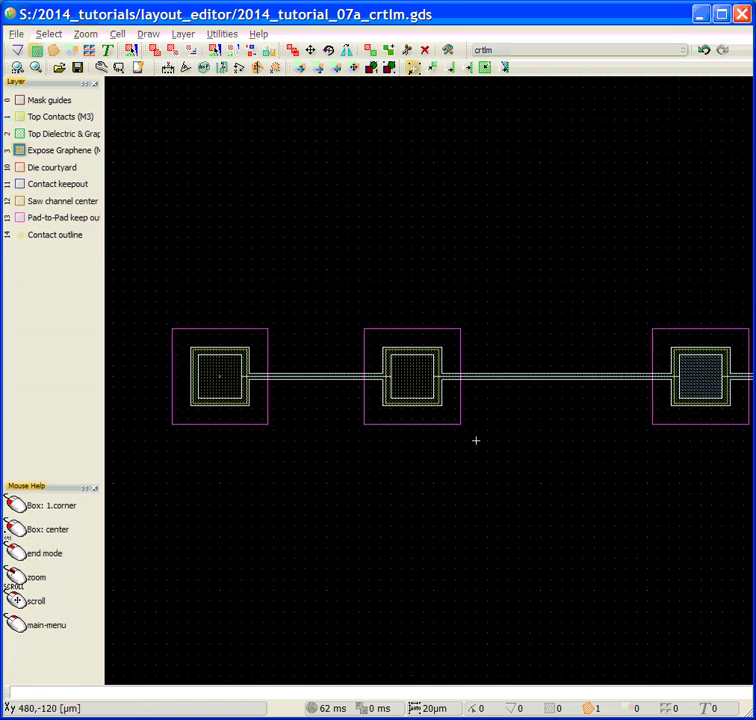
pyautogui.click(389, 353)
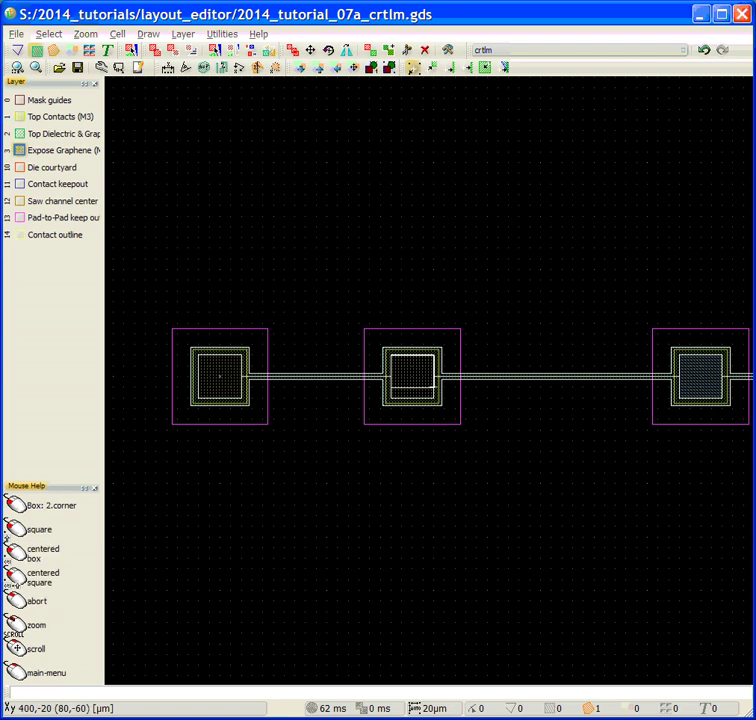
pyautogui.click(435, 398)
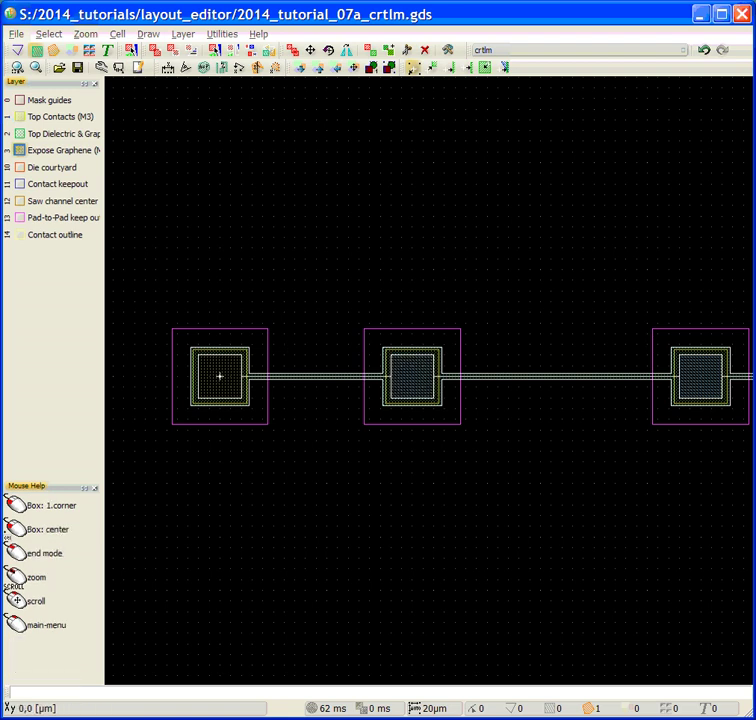
pyautogui.click(196, 351)
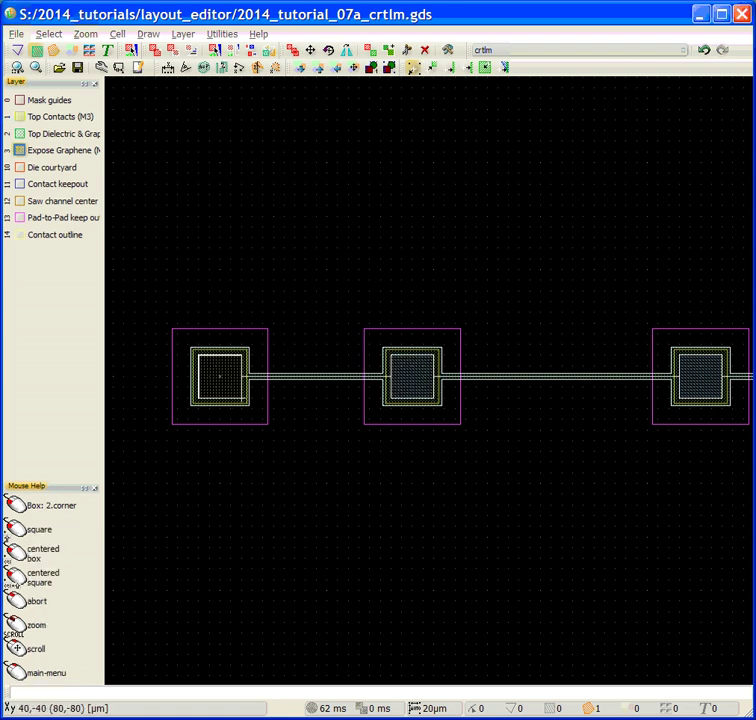
pyautogui.click(241, 398)
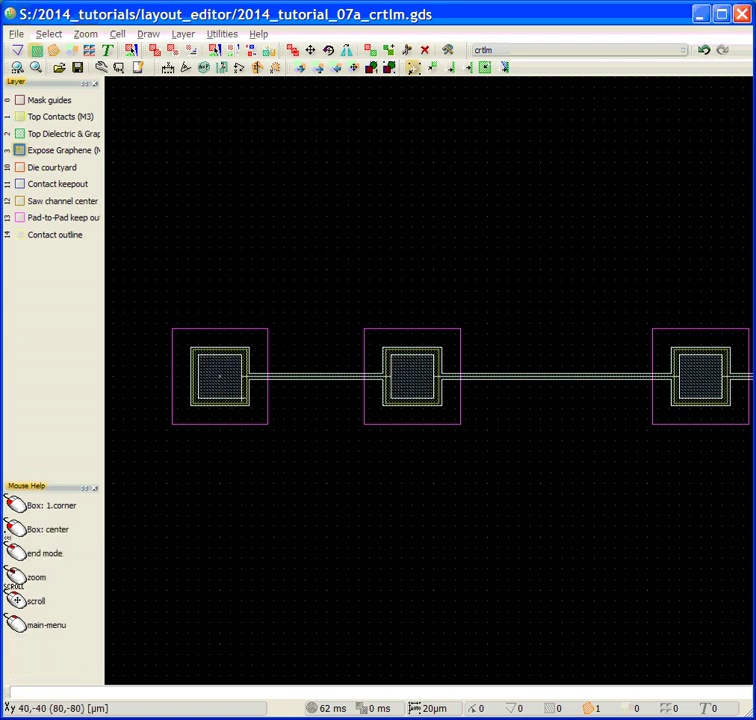
# - End box mode and hide Expose Graphene and Top Contacts, keeping Top Dielectric visible
pyautogui.rightClick(316, 280)
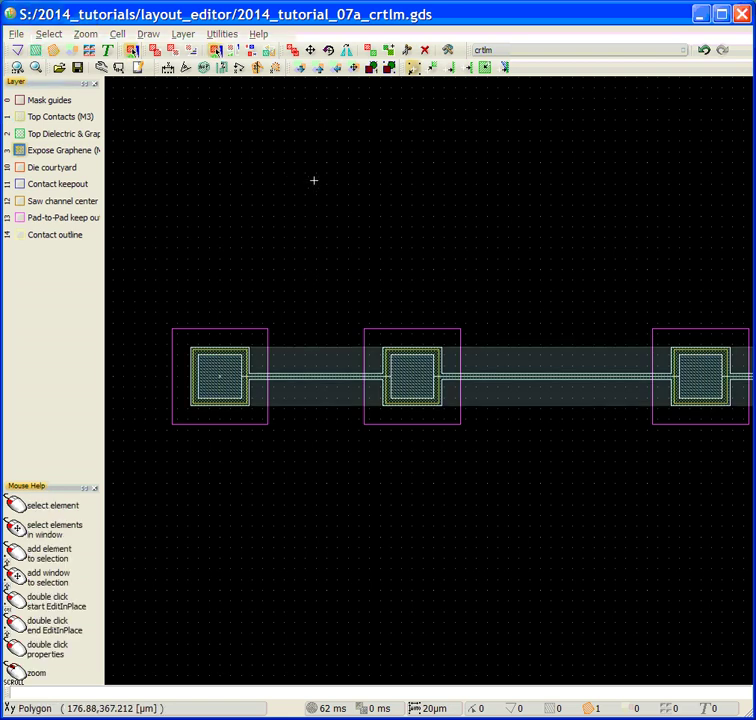
pyautogui.click(17, 151)
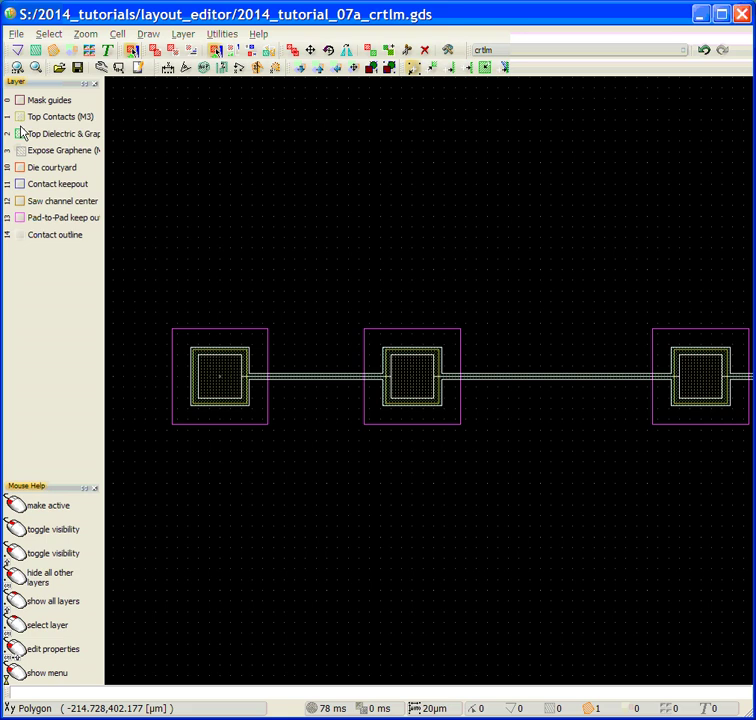
pyautogui.click(20, 133)
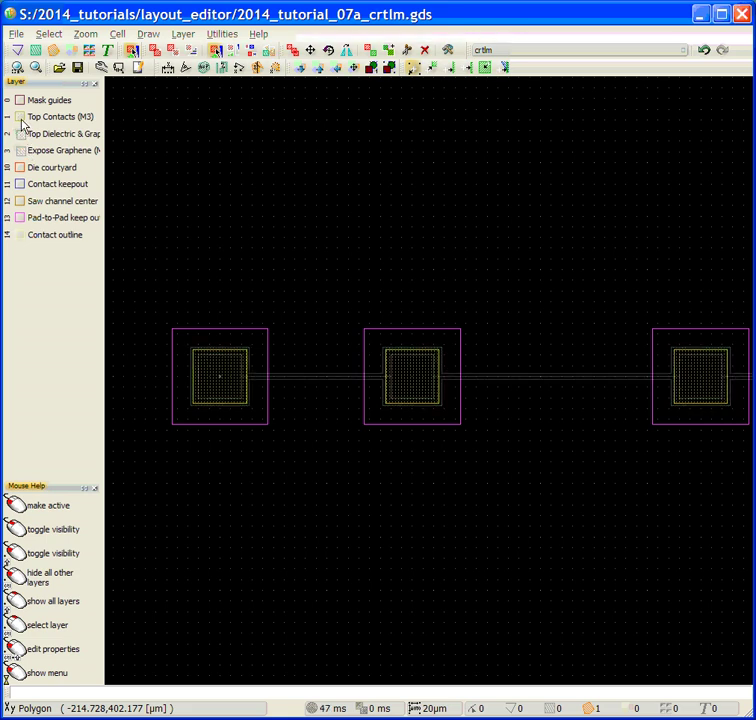
pyautogui.click(20, 118)
pyautogui.click(20, 134)
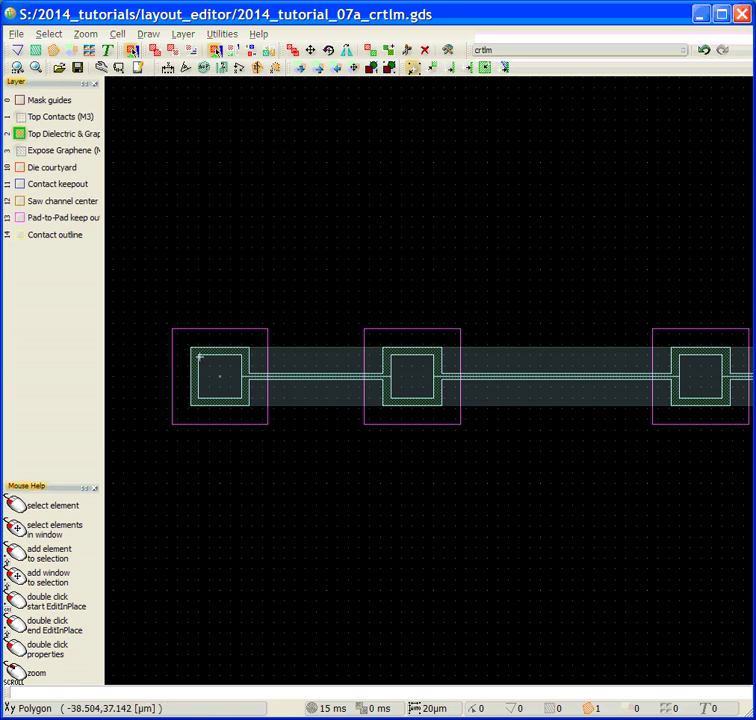
# - Zoom out and pan along the pad row, enabling polygon drawing with the P key
pyautogui.scroll(-2, 442, 455)
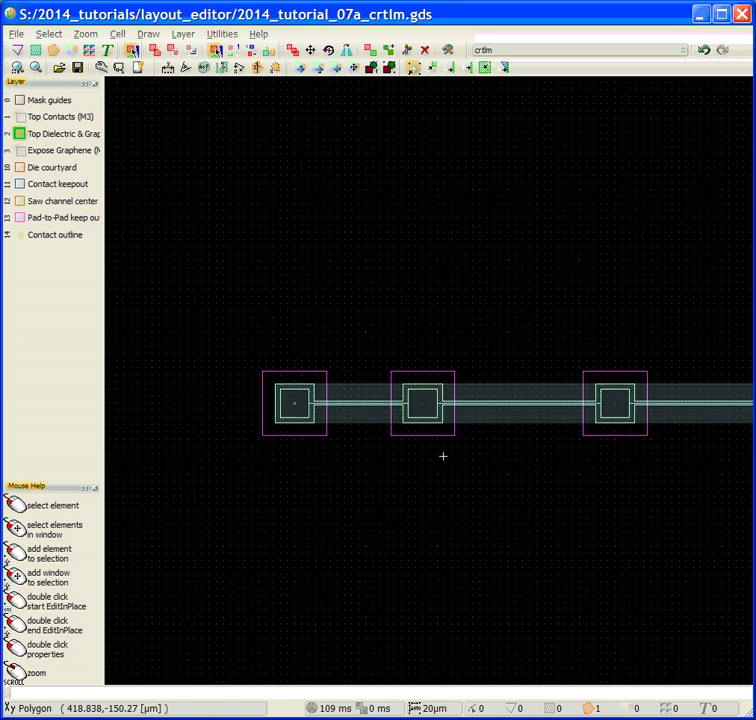
pyautogui.moveTo(519, 501); pyautogui.dragTo(392, 458, button='middle')
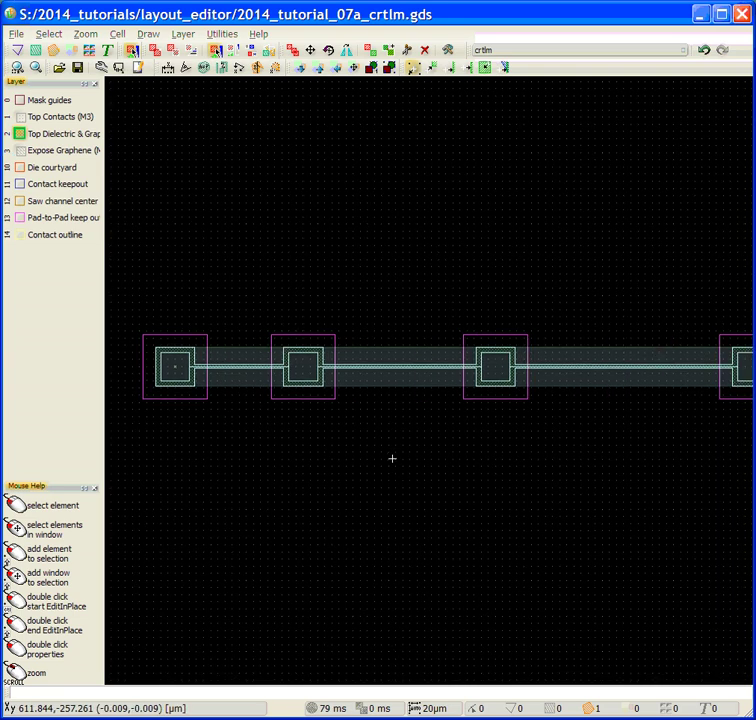
pyautogui.press('p')
pyautogui.scroll(-1, 467, 503)
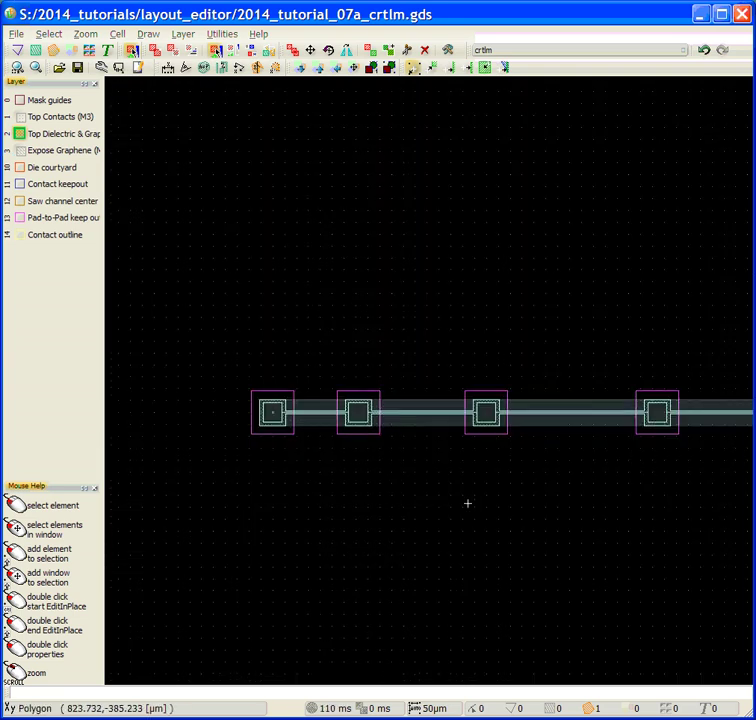
pyautogui.moveTo(467, 503); pyautogui.dragTo(343, 457, button='middle')
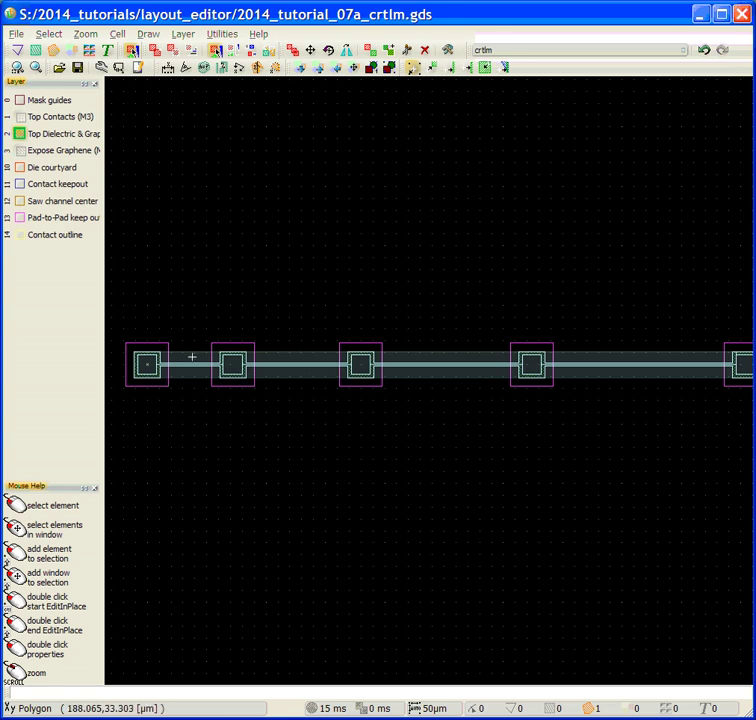
# - Re-show Expose Graphene, zoom out over the pads, and make Top Contacts (M3) active
pyautogui.scroll(5, 188, 373)
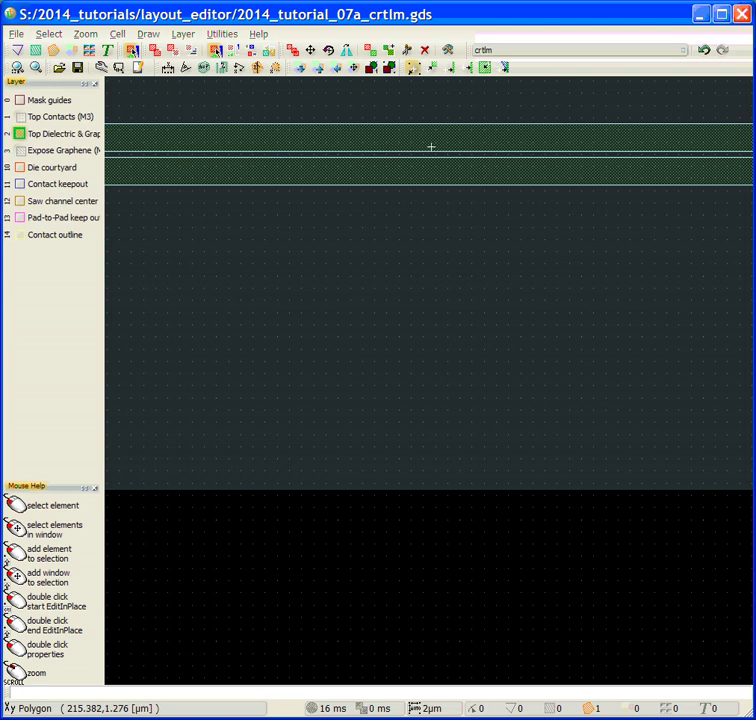
pyautogui.scroll(-2, 470, 145)
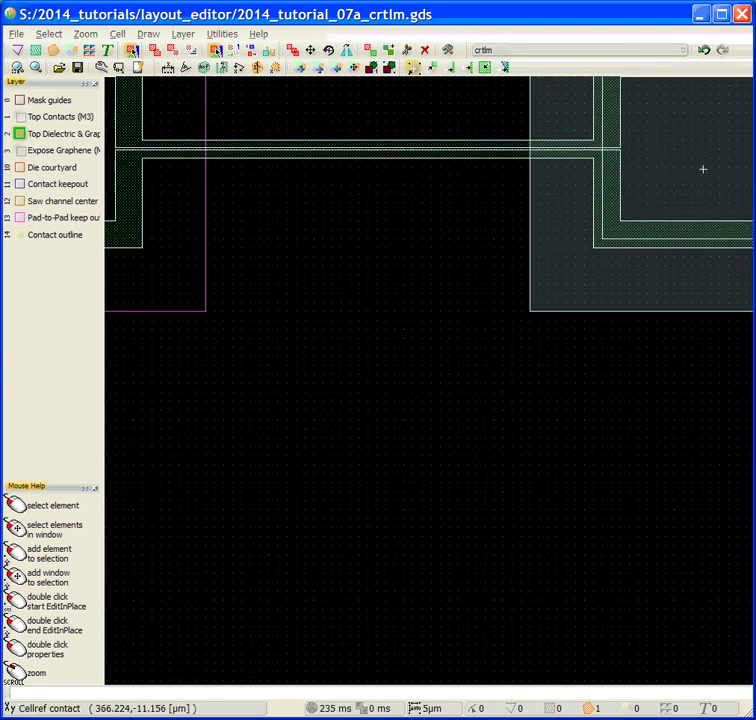
pyautogui.click(20, 150)
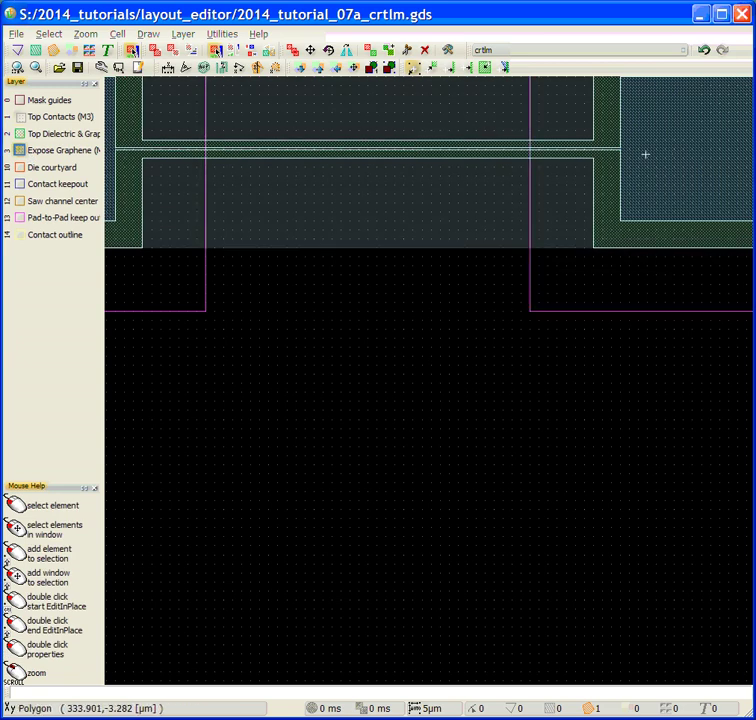
pyautogui.moveTo(491, 223); pyautogui.dragTo(467, 557, button='middle')
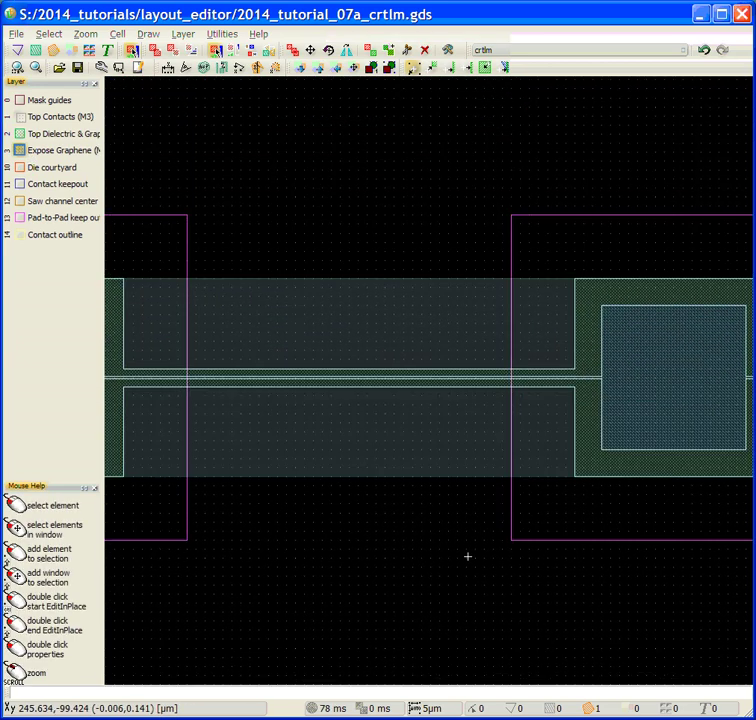
pyautogui.scroll(-2, 472, 452)
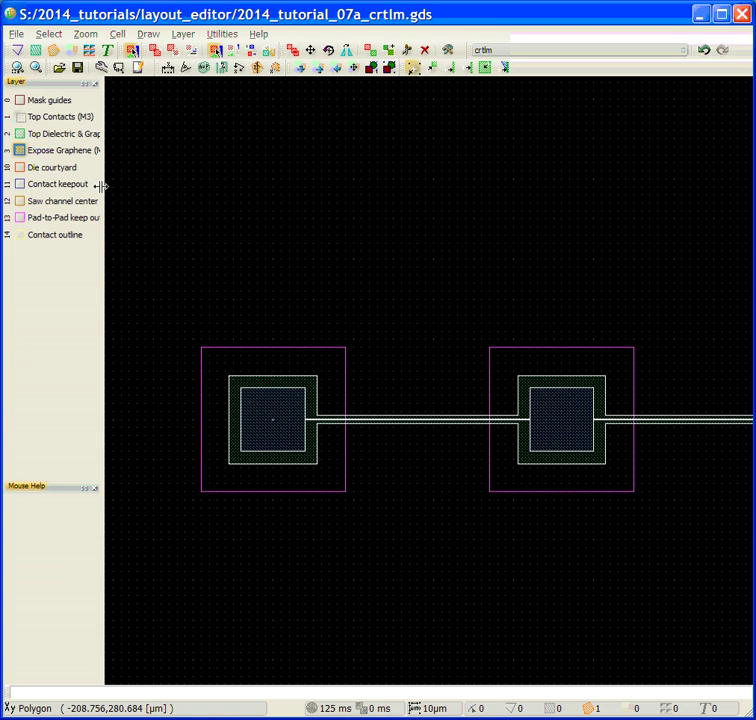
pyautogui.click(19, 118)
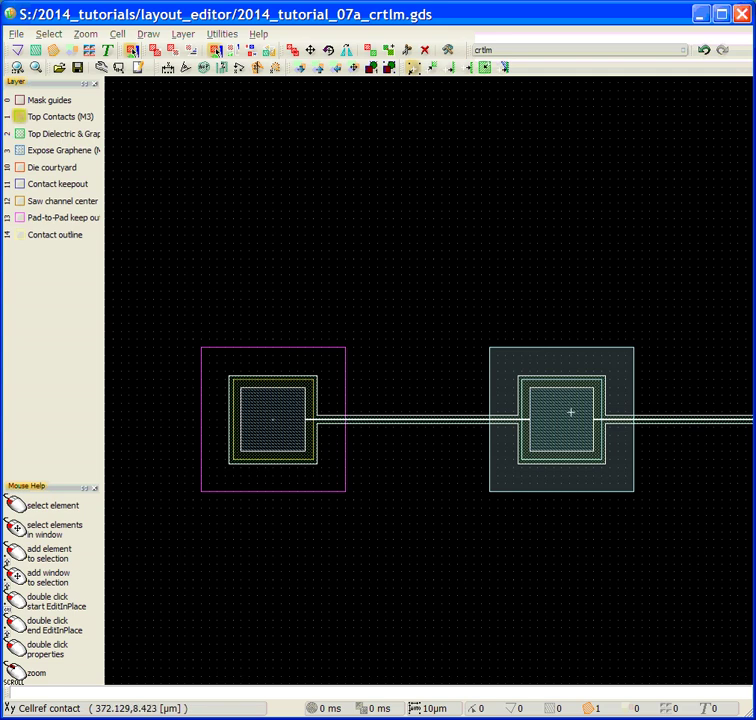
pyautogui.scroll(-1, 553, 412)
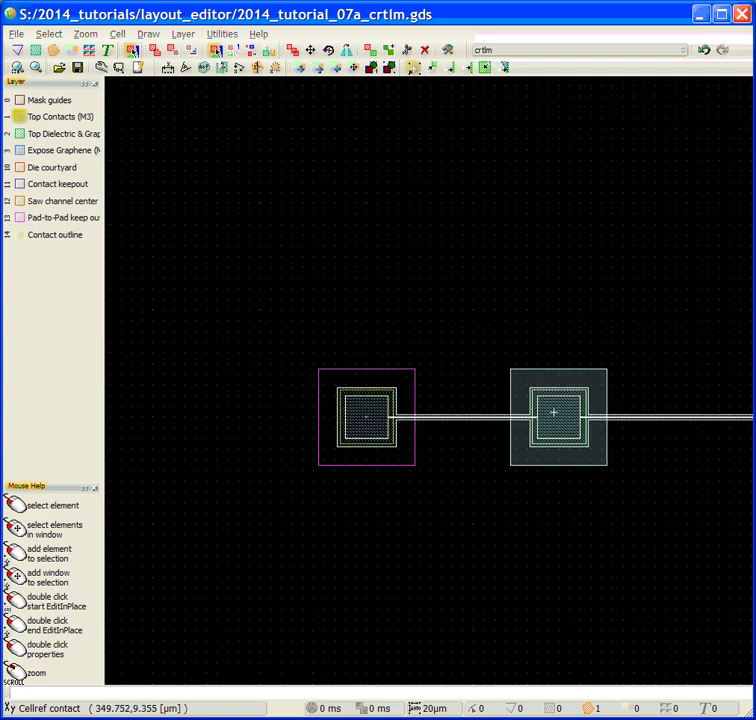